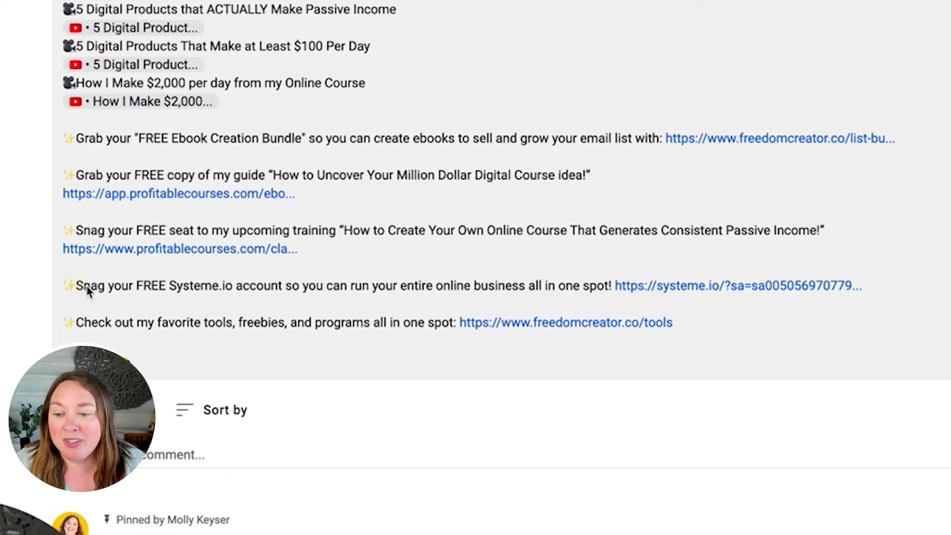
Sign up for a free Systeme.io account and go to the Blogs list showing 2 blogs.
{"action": "left_click_drag", "start_coordinate": [92, 281], "coordinate": [570, 290]}
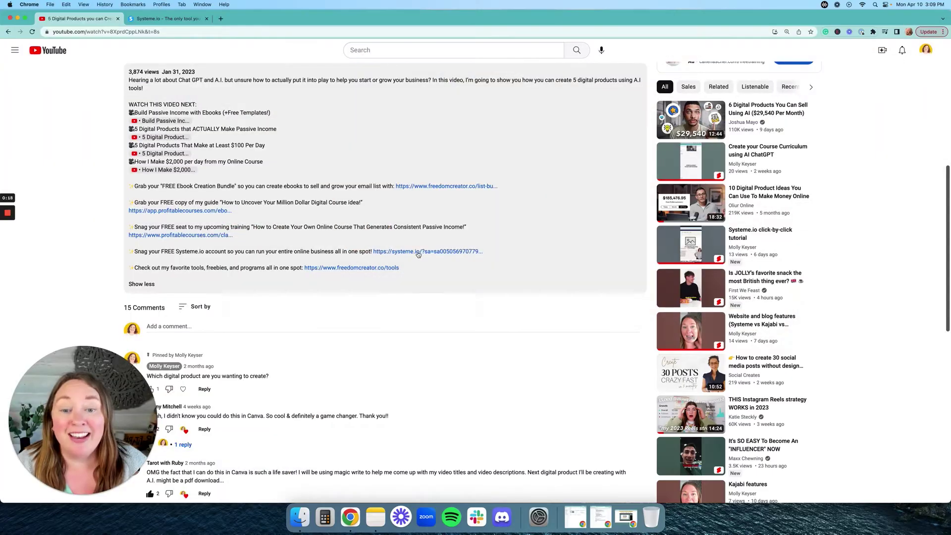
{"action": "left_click", "coordinate": [417, 252]}
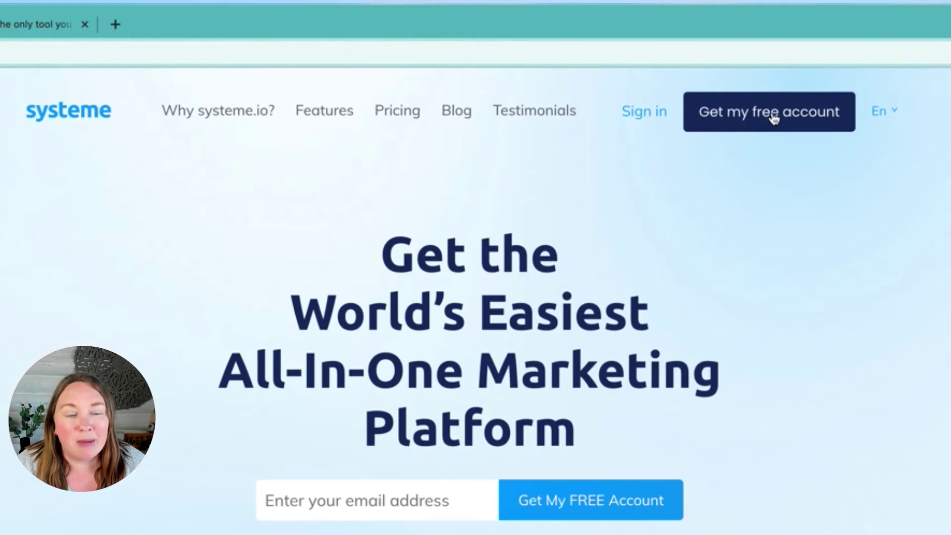
{"action": "left_click", "coordinate": [774, 118]}
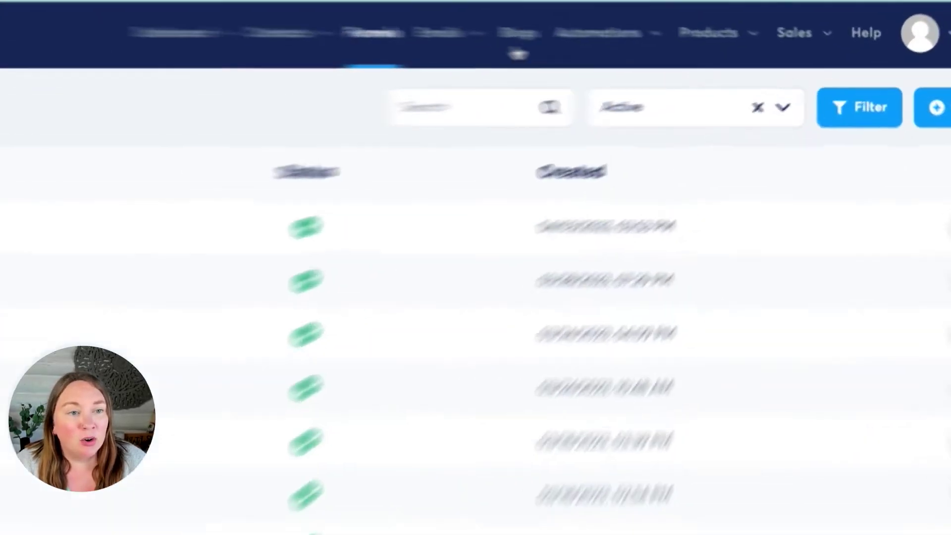
{"action": "left_click", "coordinate": [505, 39]}
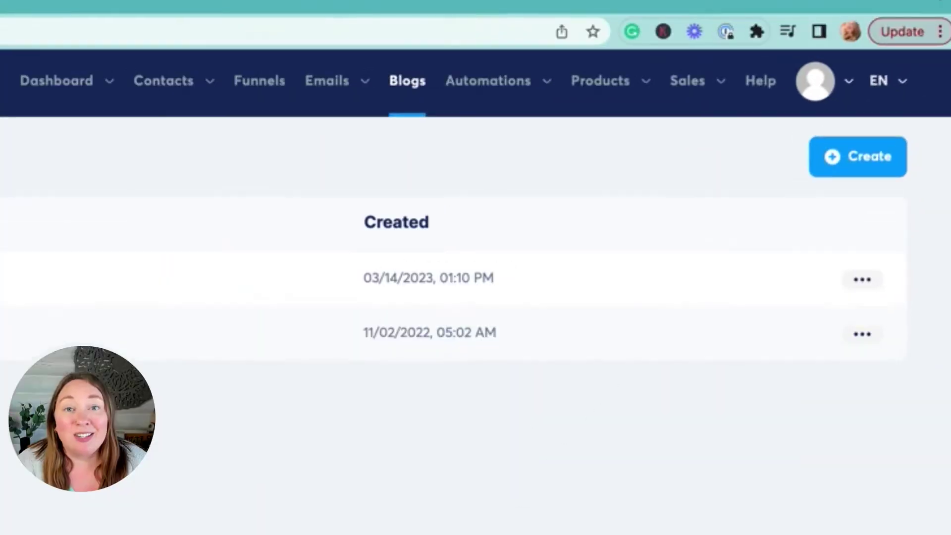
{"action": "left_click", "coordinate": [860, 157]}
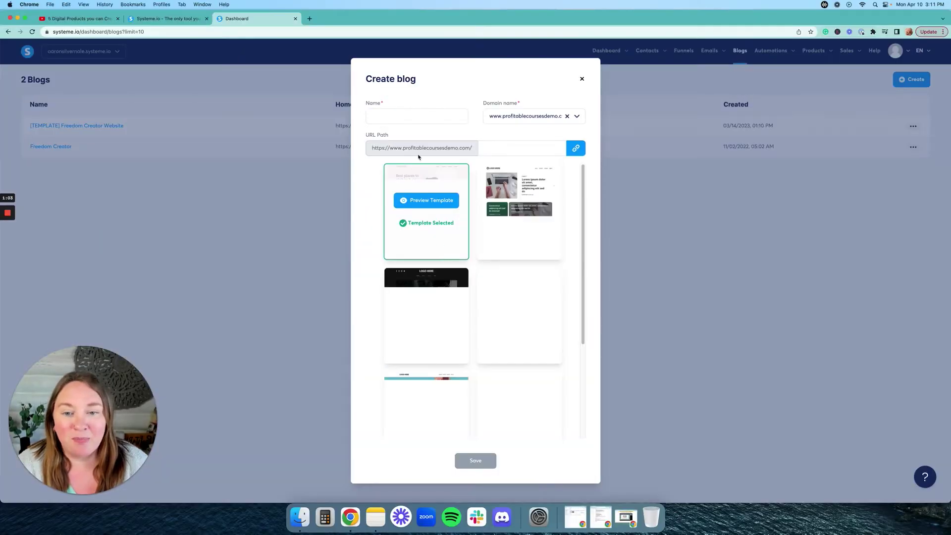
{"action": "left_click", "coordinate": [408, 117]}
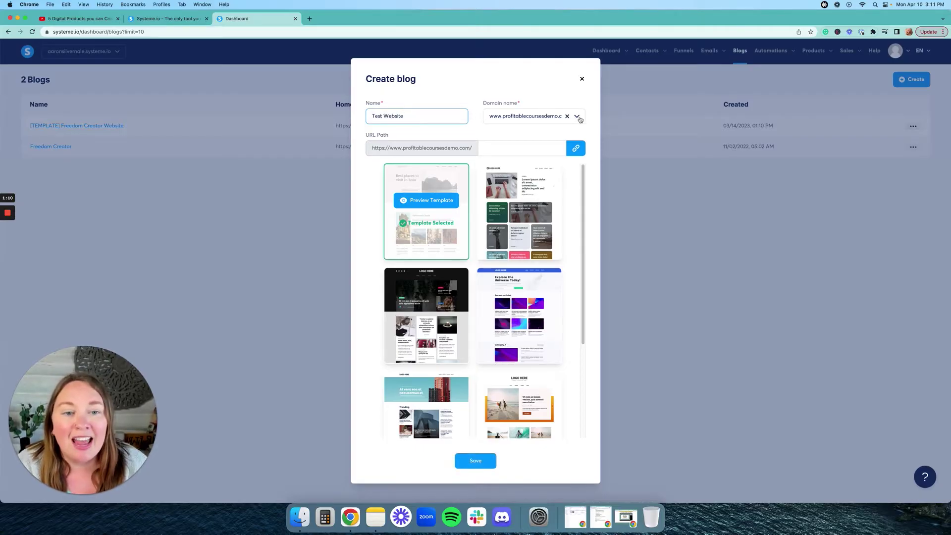
{"action": "left_click", "coordinate": [579, 118]}
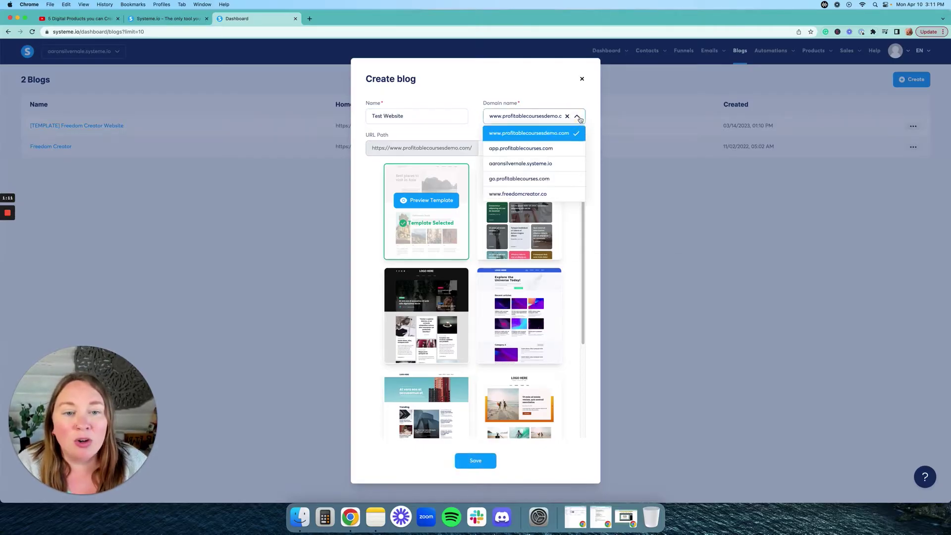
{"action": "left_click", "coordinate": [540, 97]}
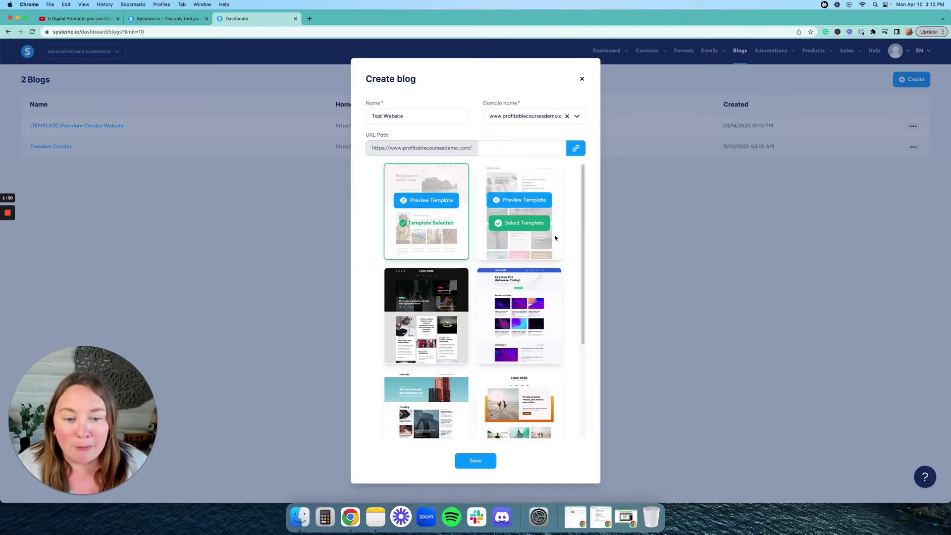
{"action": "scroll", "coordinate": [574, 218], "scroll_direction": "down", "scroll_amount": 5}
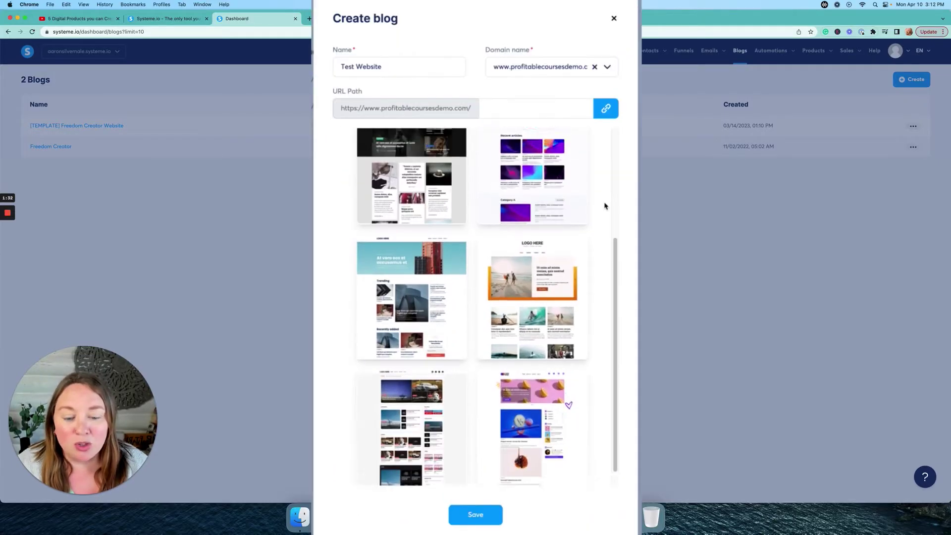
{"action": "scroll", "coordinate": [545, 223], "scroll_direction": "up", "scroll_amount": 5}
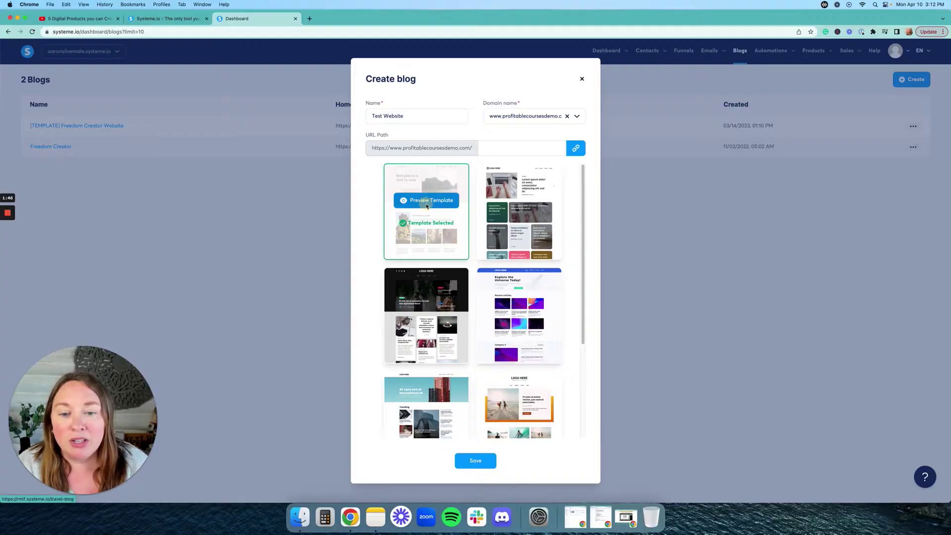
Open live previews of the travel, a second and the beach surfing blog templates.
{"action": "left_click", "coordinate": [426, 205]}
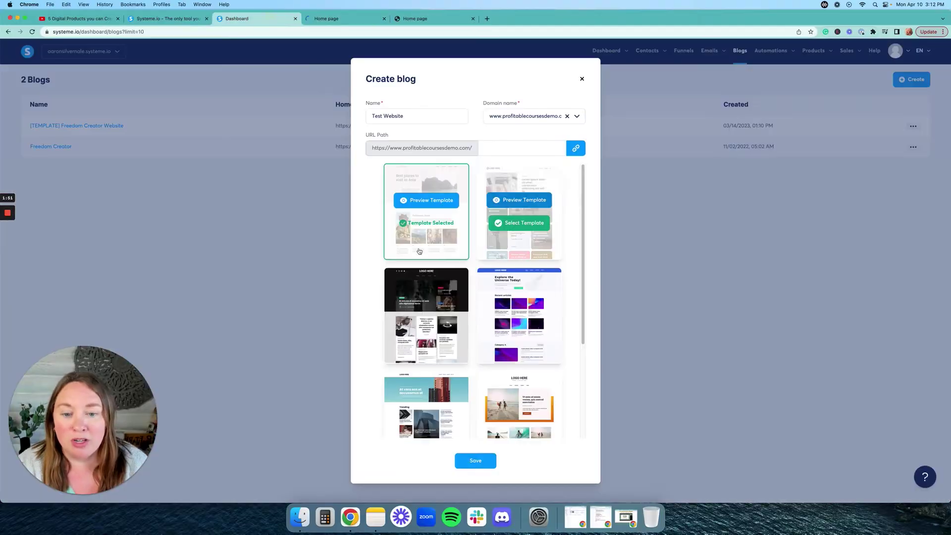
{"action": "left_click", "coordinate": [425, 304]}
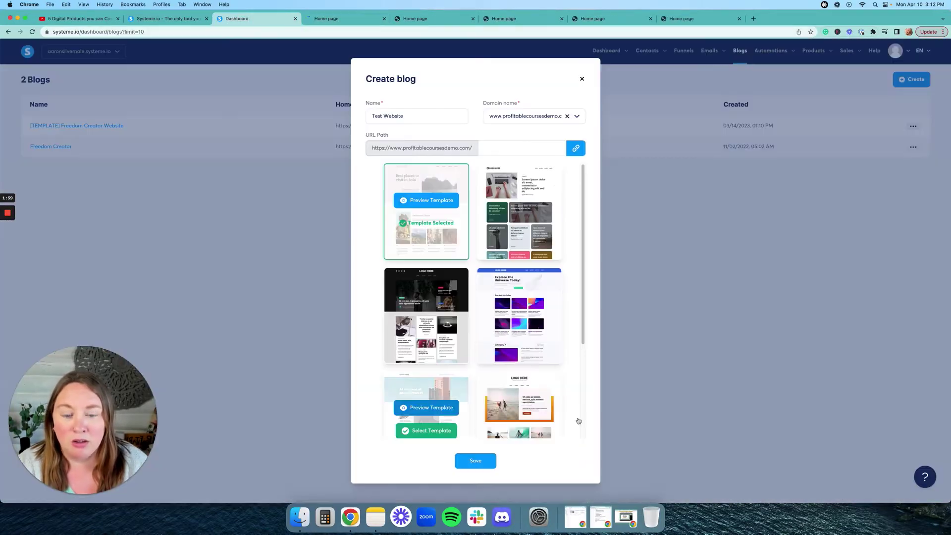
{"action": "left_click", "coordinate": [525, 404]}
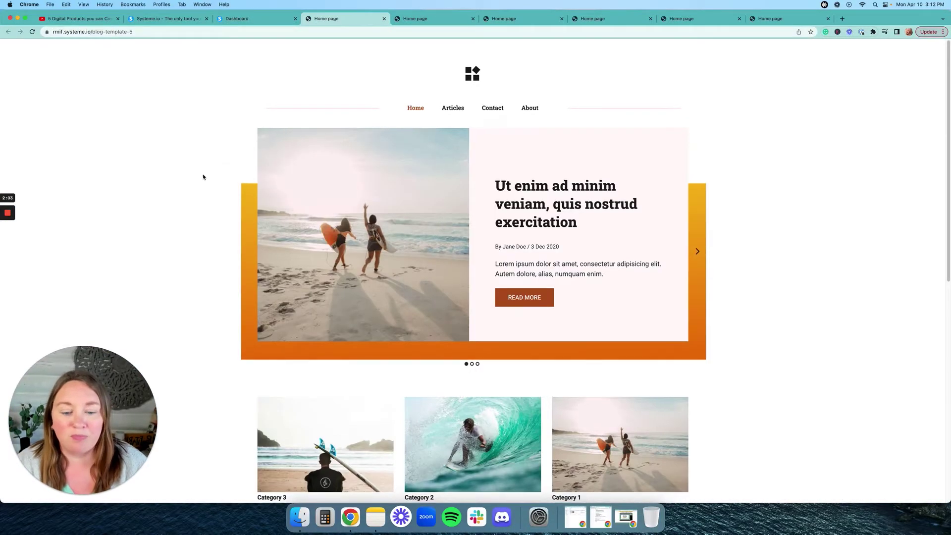
{"action": "scroll", "coordinate": [202, 176], "scroll_direction": "down", "scroll_amount": 5}
{"action": "scroll", "coordinate": [203, 177], "scroll_direction": "up", "scroll_amount": 3}
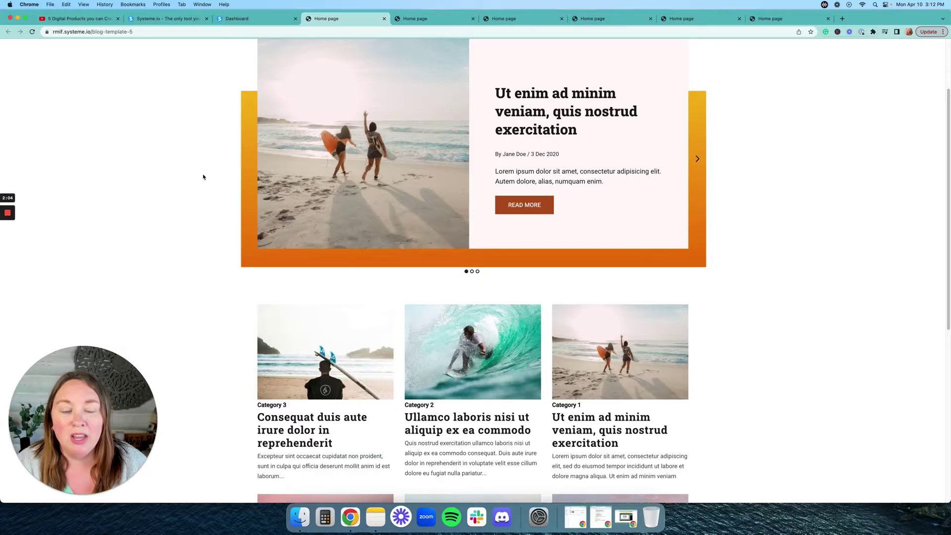
{"action": "scroll", "coordinate": [203, 177], "scroll_direction": "up", "scroll_amount": 2}
{"action": "scroll", "coordinate": [233, 222], "scroll_direction": "down", "scroll_amount": 10}
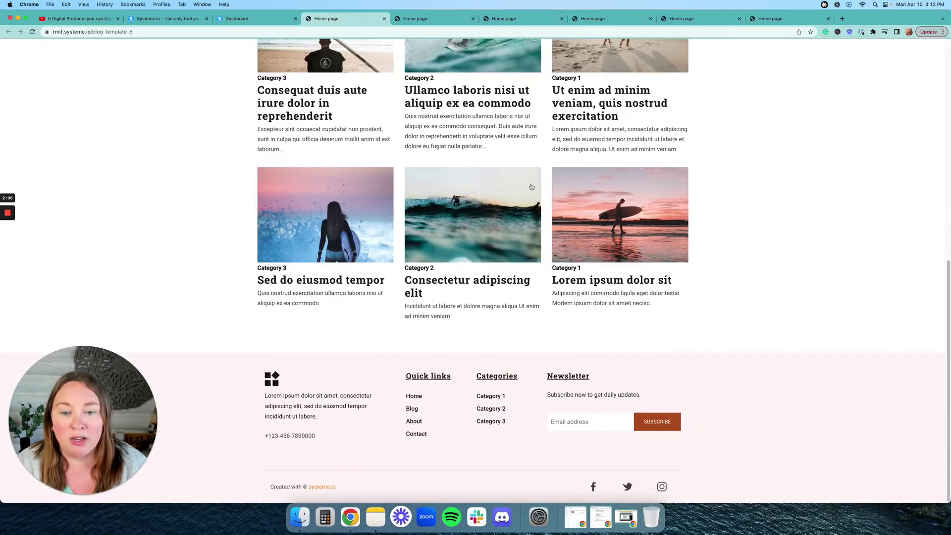
{"action": "scroll", "coordinate": [276, 270], "scroll_direction": "up", "scroll_amount": 10}
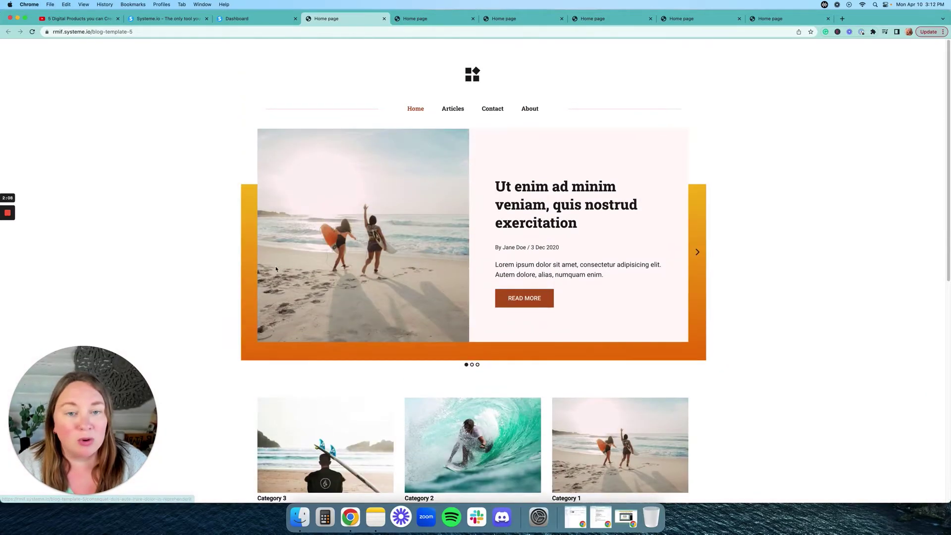
Compare the architecture, space, dark and light card-style template previews.
{"action": "left_click", "coordinate": [418, 19]}
{"action": "scroll", "coordinate": [243, 302], "scroll_direction": "down", "scroll_amount": 10}
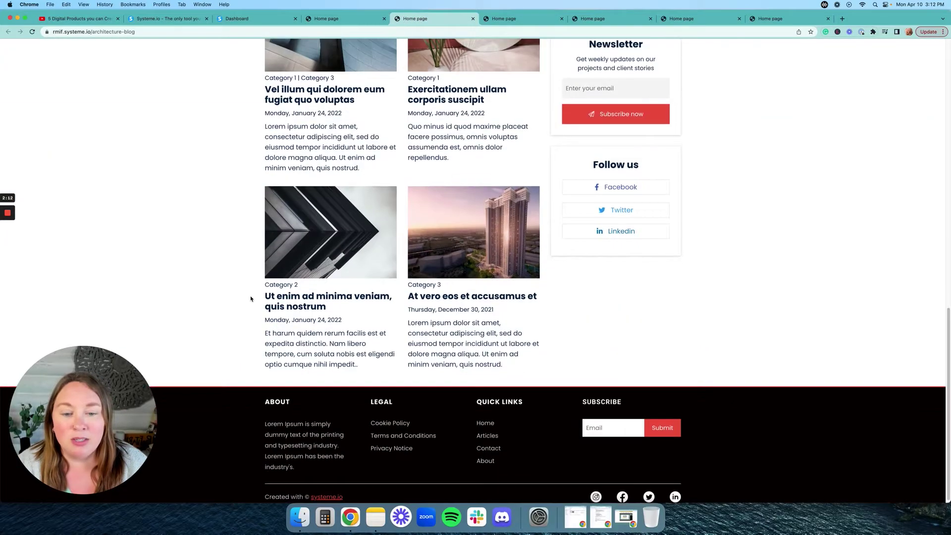
{"action": "scroll", "coordinate": [251, 298], "scroll_direction": "up", "scroll_amount": 10}
{"action": "left_click", "coordinate": [507, 18]}
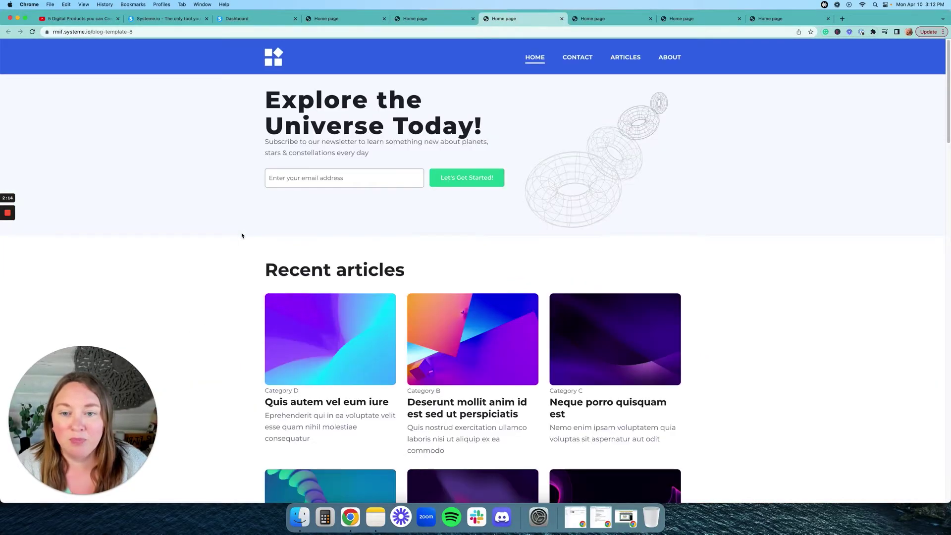
{"action": "scroll", "coordinate": [243, 236], "scroll_direction": "down", "scroll_amount": 10}
{"action": "scroll", "coordinate": [243, 235], "scroll_direction": "up", "scroll_amount": 10}
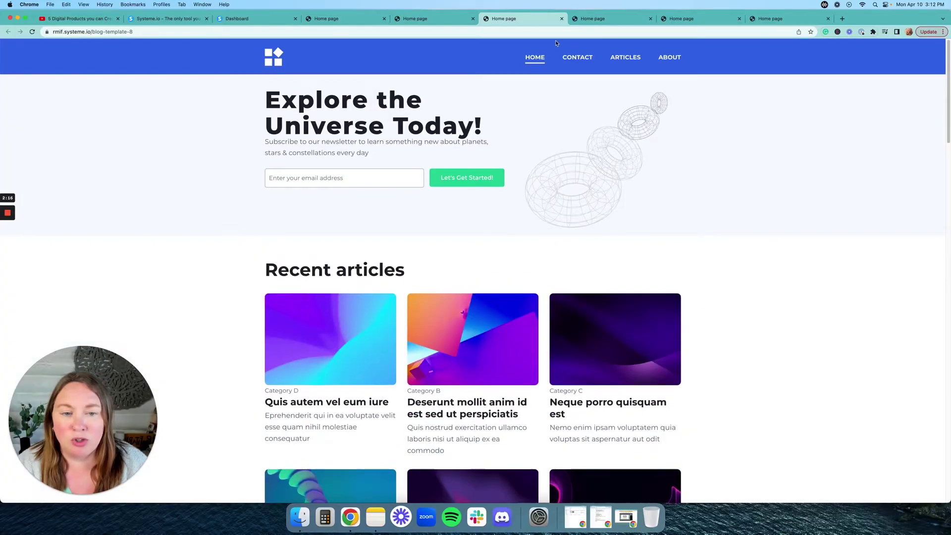
{"action": "left_click", "coordinate": [592, 20]}
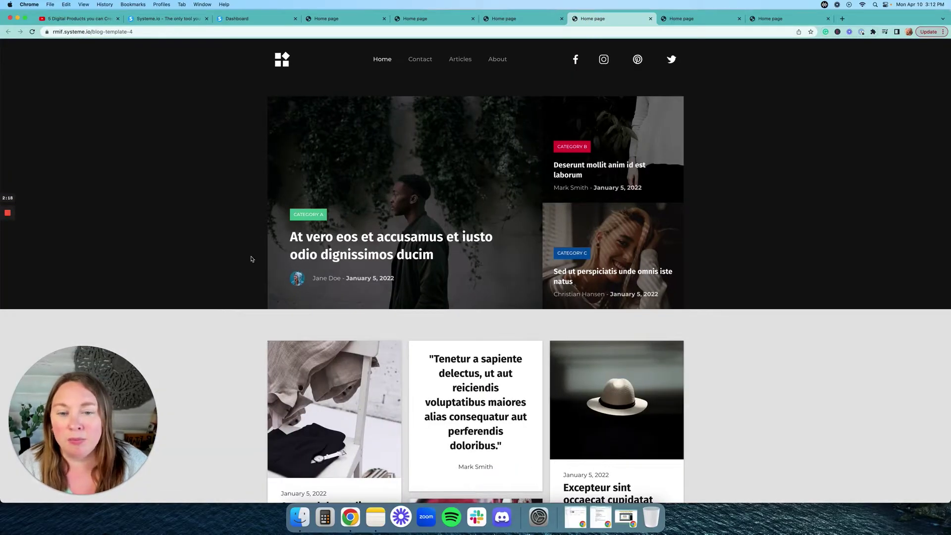
{"action": "scroll", "coordinate": [257, 260], "scroll_direction": "down", "scroll_amount": 10}
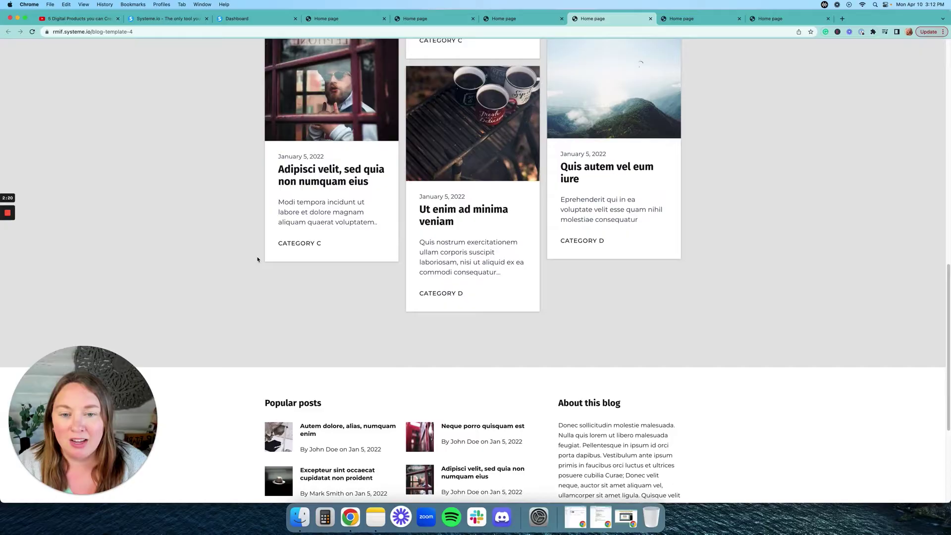
{"action": "scroll", "coordinate": [257, 259], "scroll_direction": "up", "scroll_amount": 10}
{"action": "left_click", "coordinate": [681, 19]}
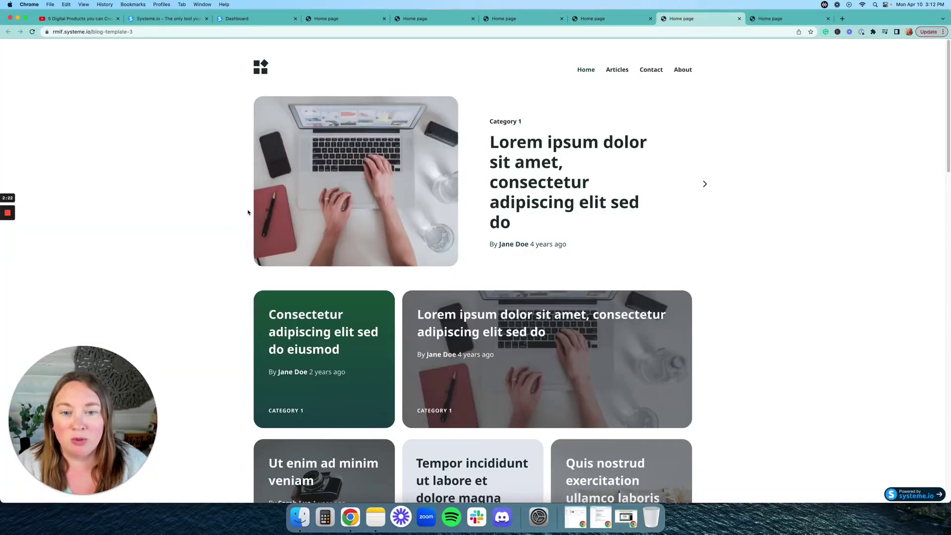
{"action": "scroll", "coordinate": [231, 227], "scroll_direction": "down", "scroll_amount": 10}
{"action": "scroll", "coordinate": [231, 227], "scroll_direction": "up", "scroll_amount": 10}
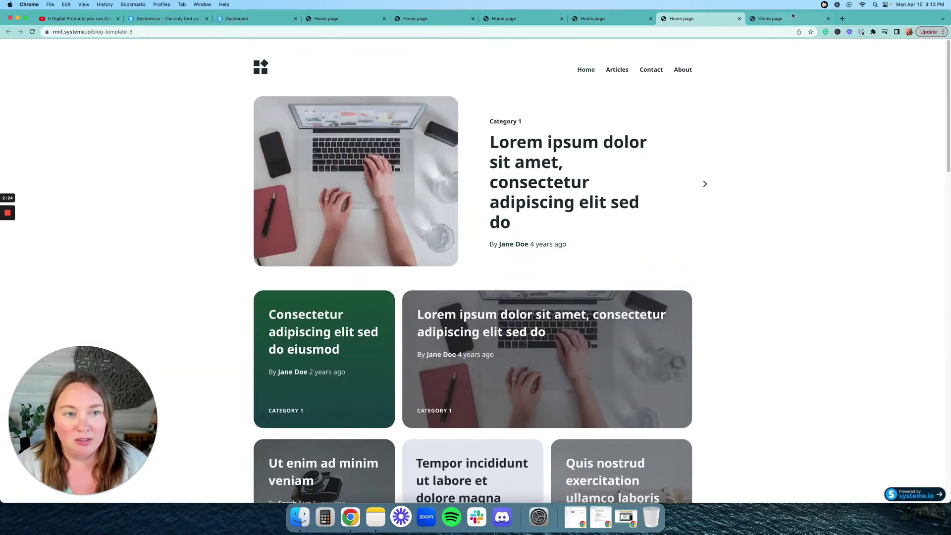
Recheck the travel and beach template previews, then close the extra preview tabs.
{"action": "left_click", "coordinate": [793, 16]}
{"action": "scroll", "coordinate": [279, 226], "scroll_direction": "down", "scroll_amount": 10}
{"action": "scroll", "coordinate": [280, 225], "scroll_direction": "up", "scroll_amount": 10}
{"action": "left_click", "coordinate": [336, 21]}
{"action": "scroll", "coordinate": [231, 178], "scroll_direction": "down", "scroll_amount": 10}
{"action": "scroll", "coordinate": [231, 179], "scroll_direction": "up", "scroll_amount": 10}
{"action": "left_click", "coordinate": [473, 19]}
{"action": "left_click", "coordinate": [473, 19]}
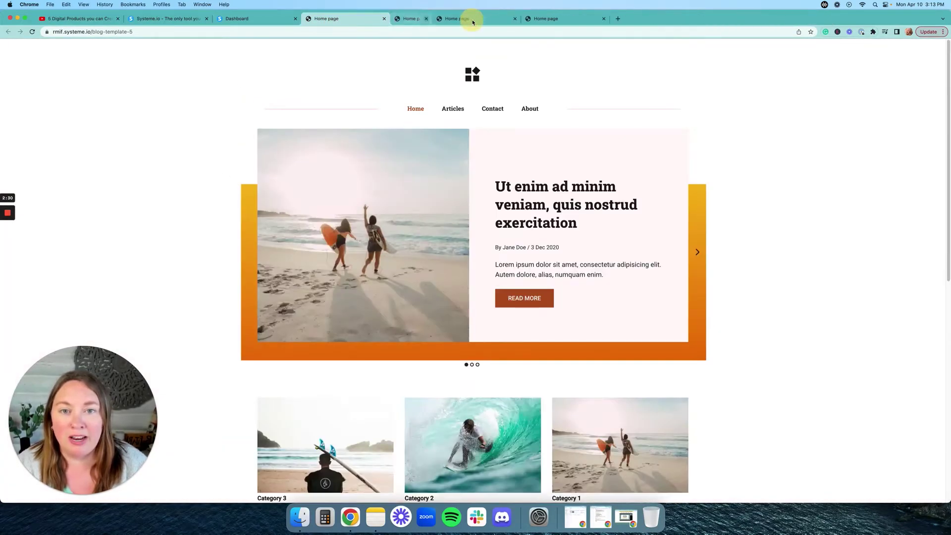
Back on the Create blog form, choose the orange beach-photo template for Test Website.
{"action": "left_click", "coordinate": [274, 23]}
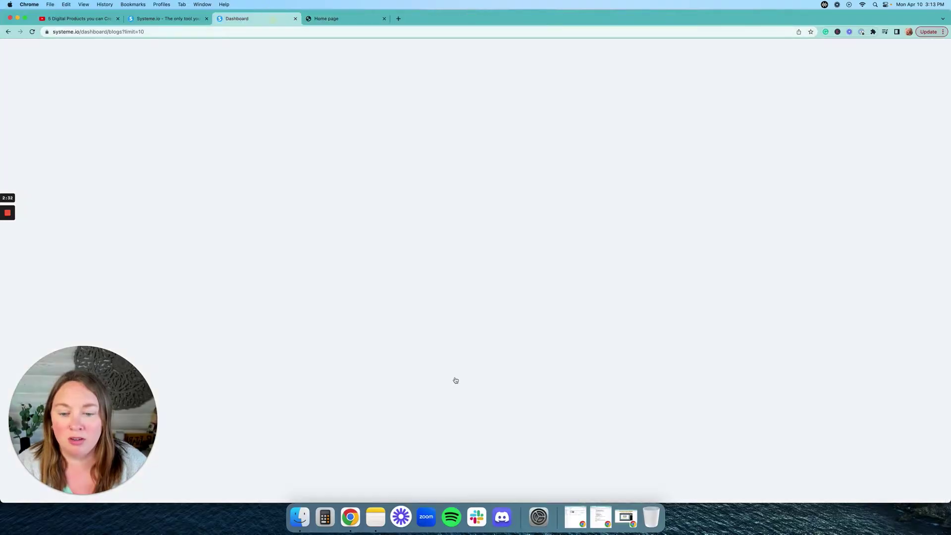
{"action": "scroll", "coordinate": [520, 298], "scroll_direction": "down", "scroll_amount": 4}
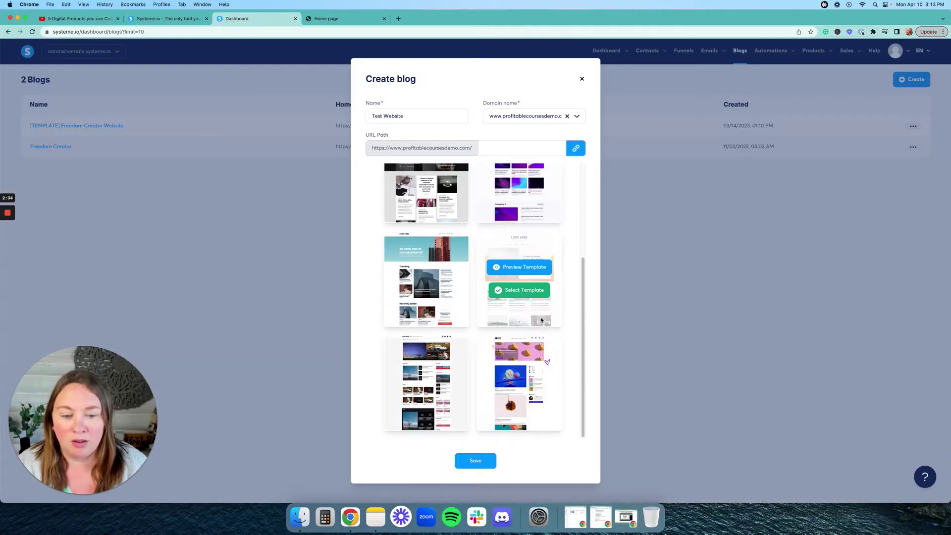
{"action": "left_click", "coordinate": [524, 291]}
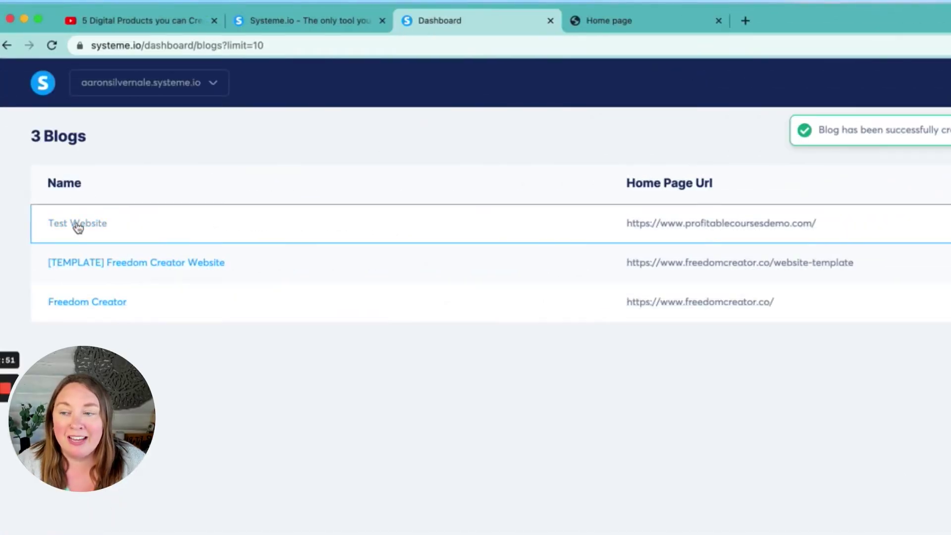
Open the Test Website blog and review its Pages and Categories lists.
{"action": "left_click", "coordinate": [75, 227]}
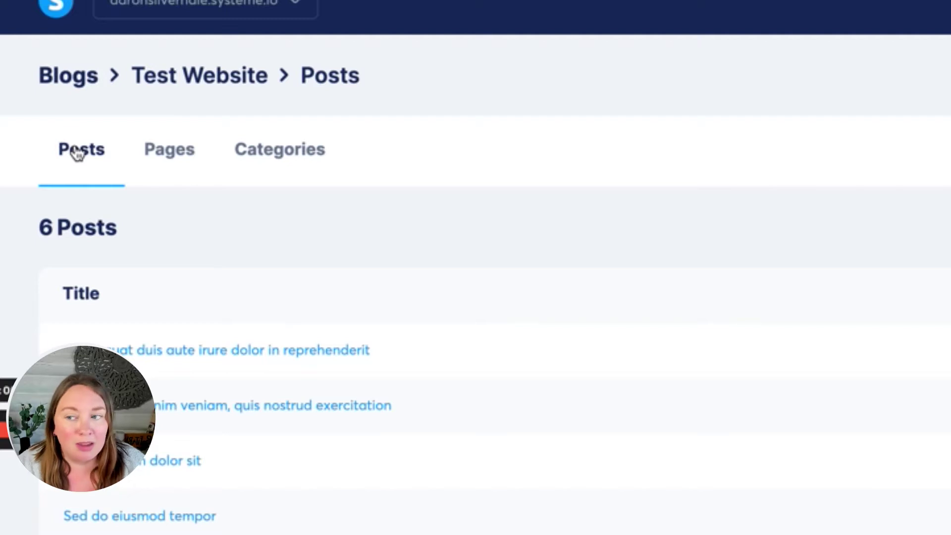
{"action": "left_click", "coordinate": [158, 168]}
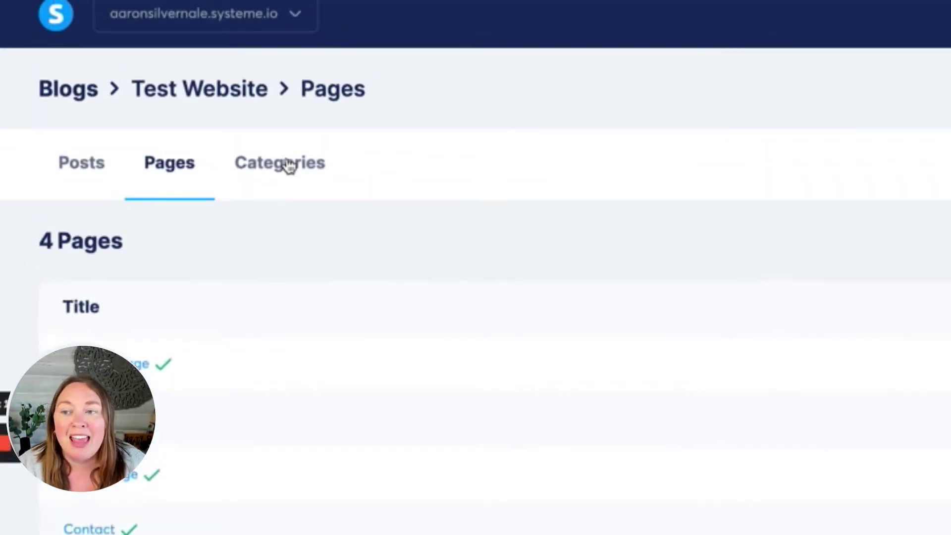
{"action": "left_click", "coordinate": [287, 164]}
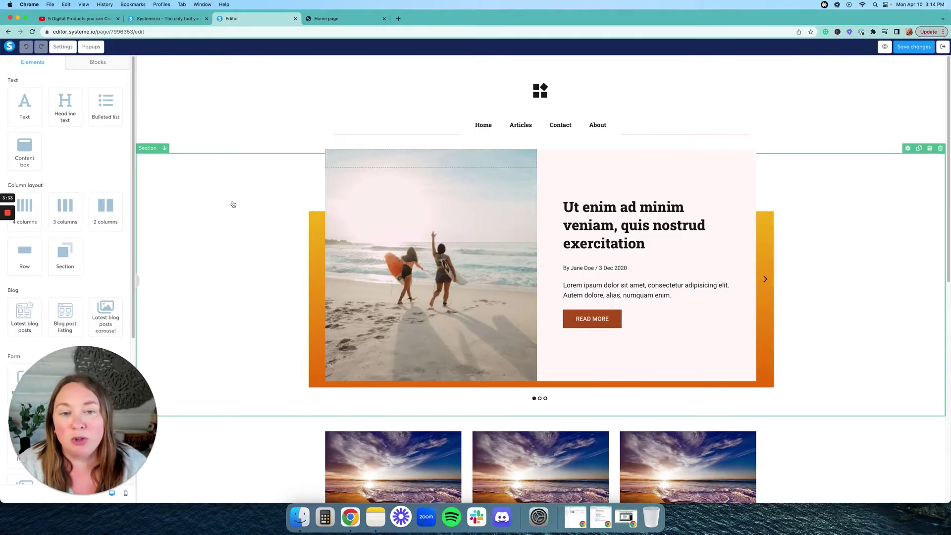
Swap the hero slide's beach background for Buildpassiveincomewithebook5.png from Your Images.
{"action": "scroll", "coordinate": [233, 204], "scroll_direction": "down", "scroll_amount": 10}
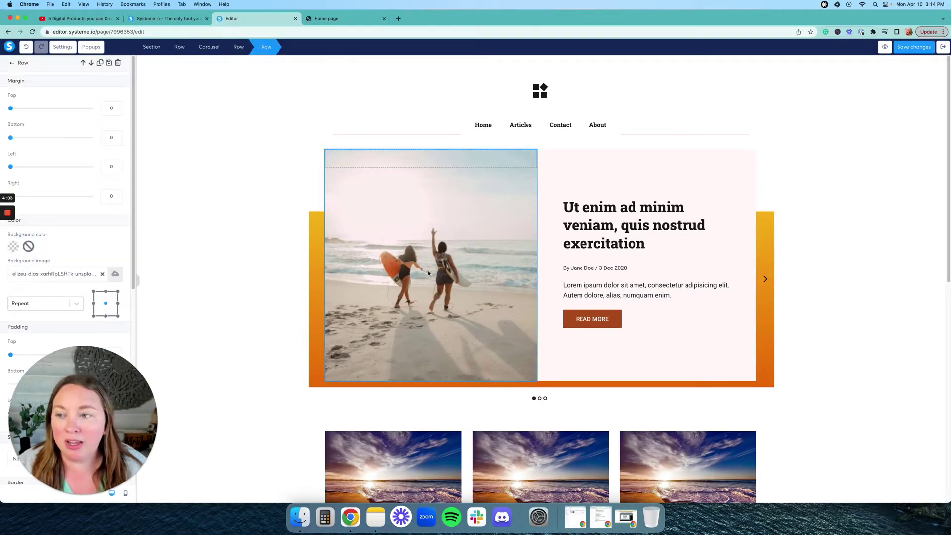
{"action": "left_click", "coordinate": [103, 274]}
{"action": "left_click", "coordinate": [115, 274]}
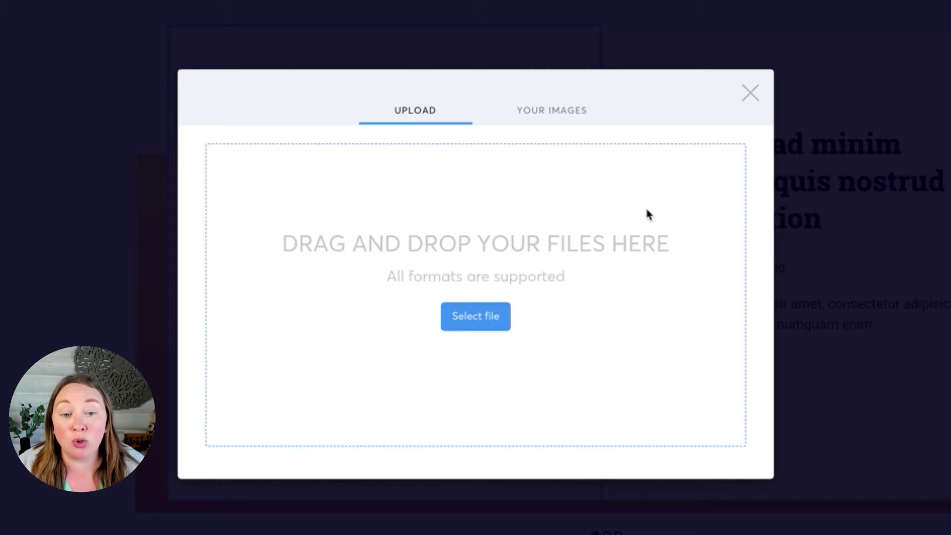
{"action": "left_click", "coordinate": [554, 112]}
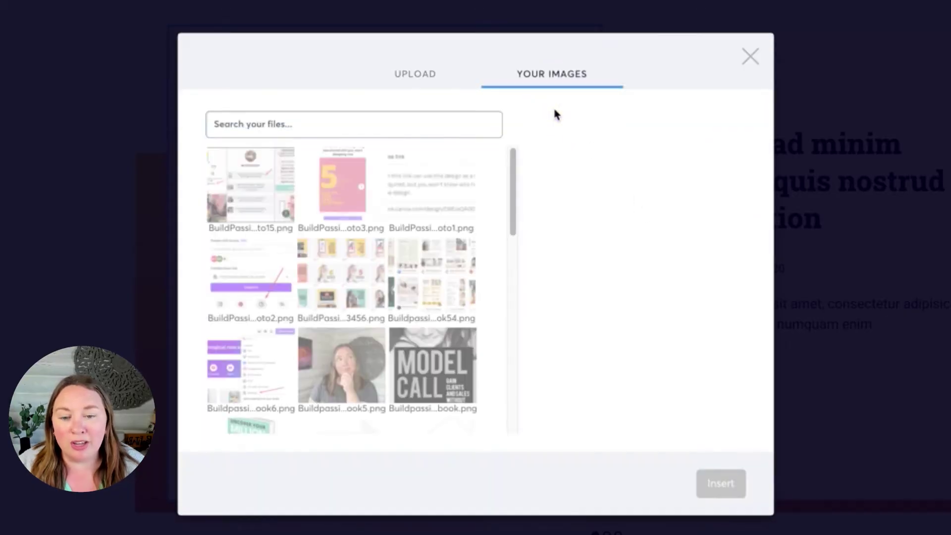
{"action": "left_click", "coordinate": [354, 357]}
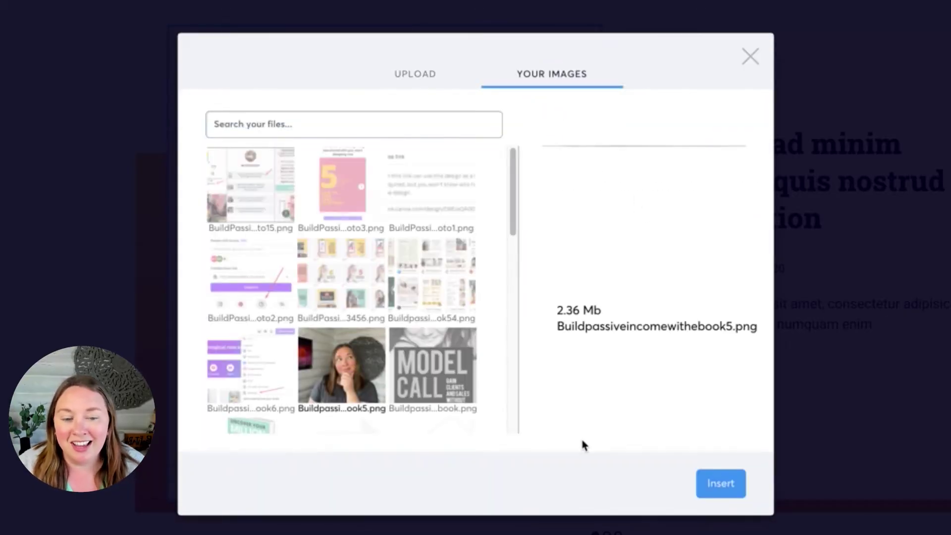
{"action": "left_click", "coordinate": [713, 481]}
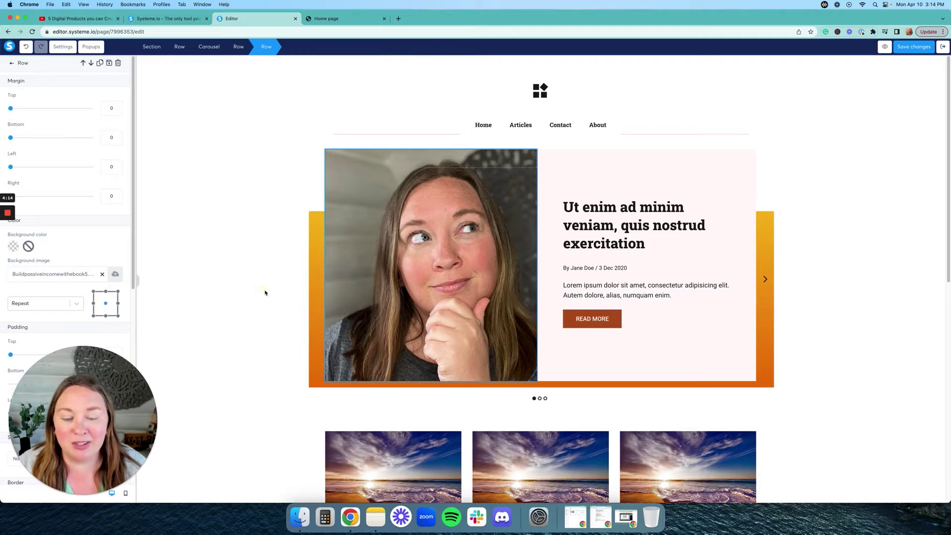
{"action": "left_click", "coordinate": [265, 293]}
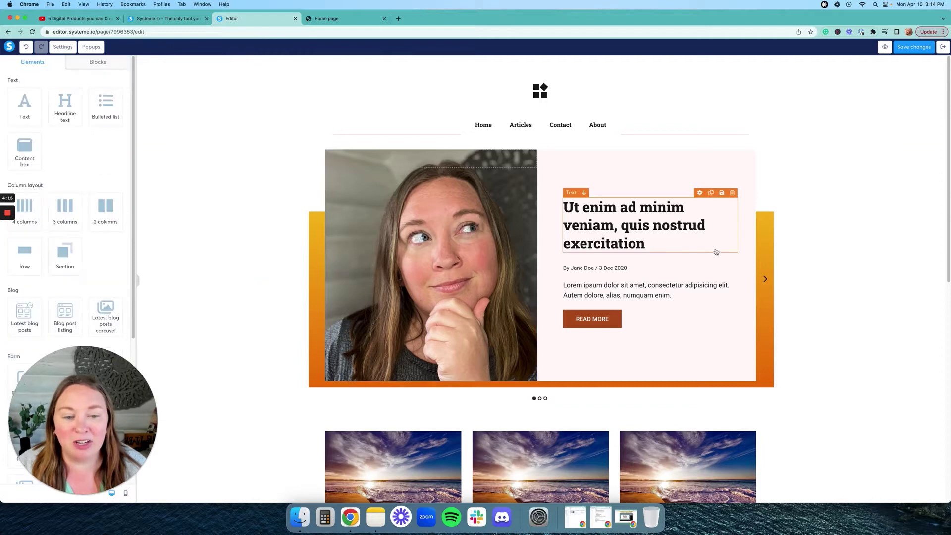
{"action": "left_click", "coordinate": [625, 224]}
Overwrite the Latin hero headline with the owner's greeting beginning 'Meet y…'.
{"action": "left_click", "coordinate": [263, 253]}
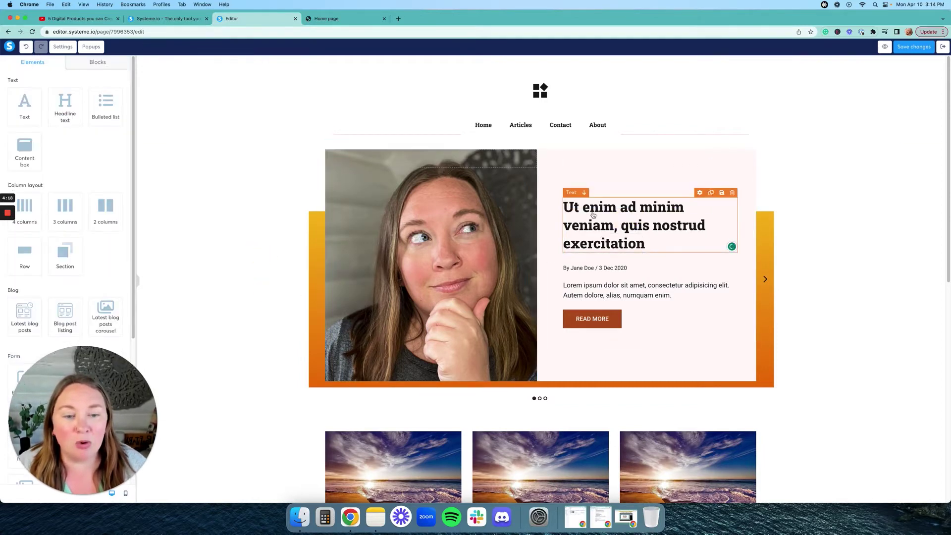
{"action": "left_click", "coordinate": [577, 210]}
{"action": "left_click", "coordinate": [569, 207]}
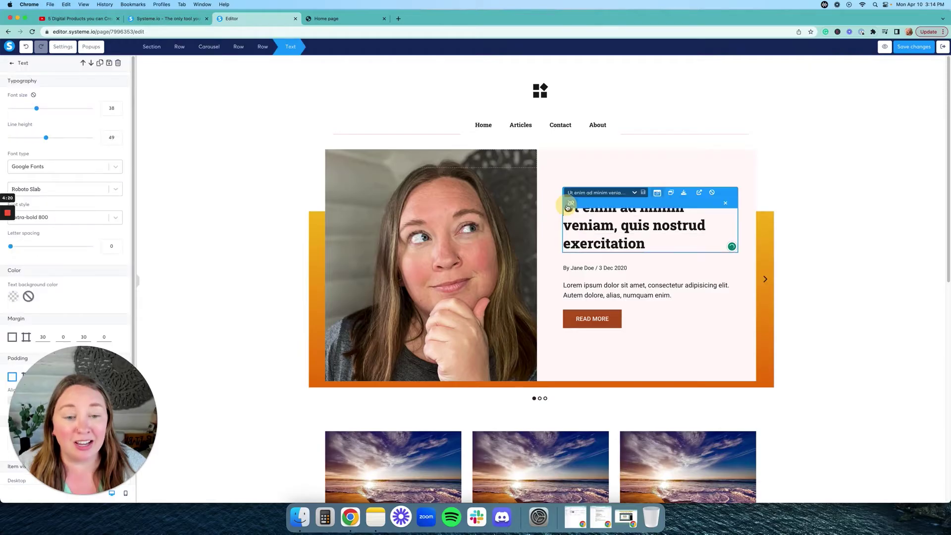
{"action": "left_click_drag", "start_coordinate": [653, 244], "coordinate": [568, 211]}
{"action": "type", "text": "Molly nice to m"}
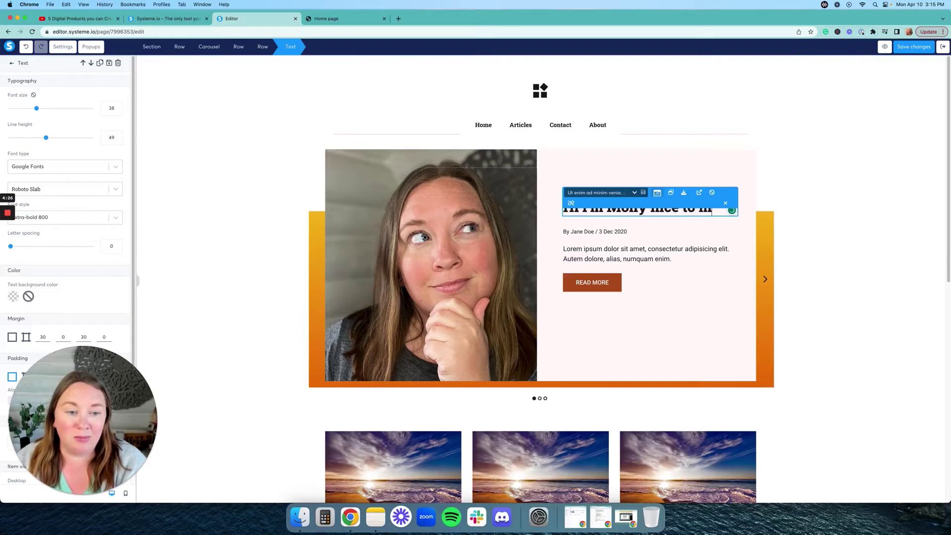
{"action": "type", "text": "eet you!"}
{"action": "left_click", "coordinate": [896, 278]}
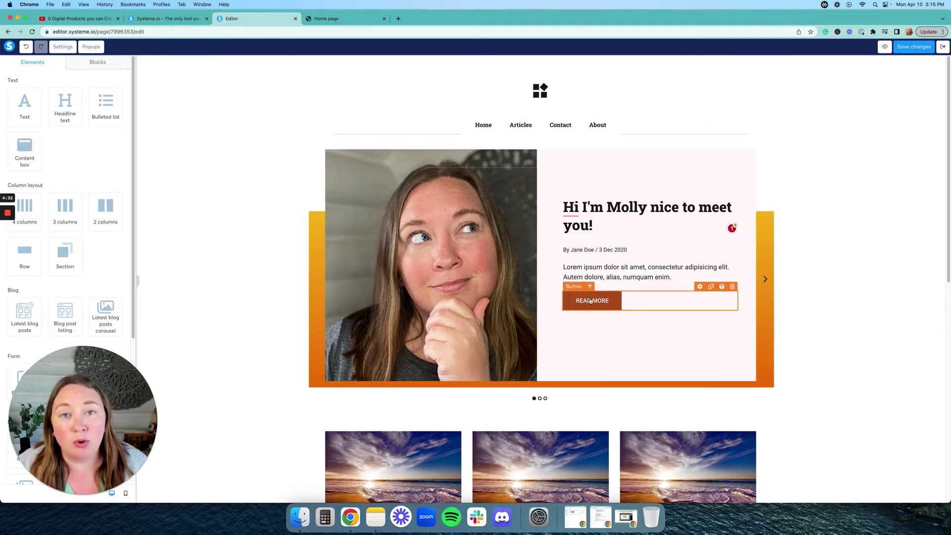
Delete the blog post grid section and confirm the removal.
{"action": "scroll", "coordinate": [818, 300], "scroll_direction": "down", "scroll_amount": 10}
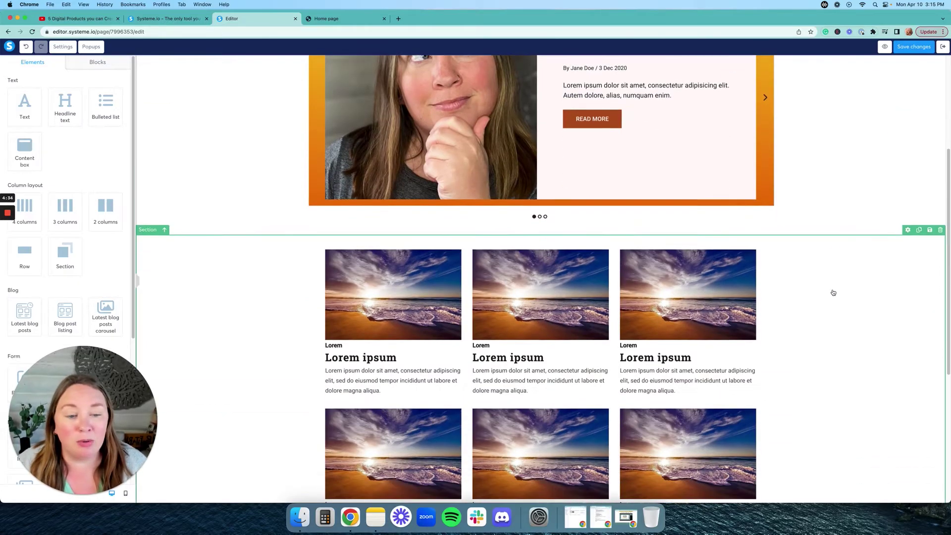
{"action": "scroll", "coordinate": [723, 208], "scroll_direction": "up", "scroll_amount": 3}
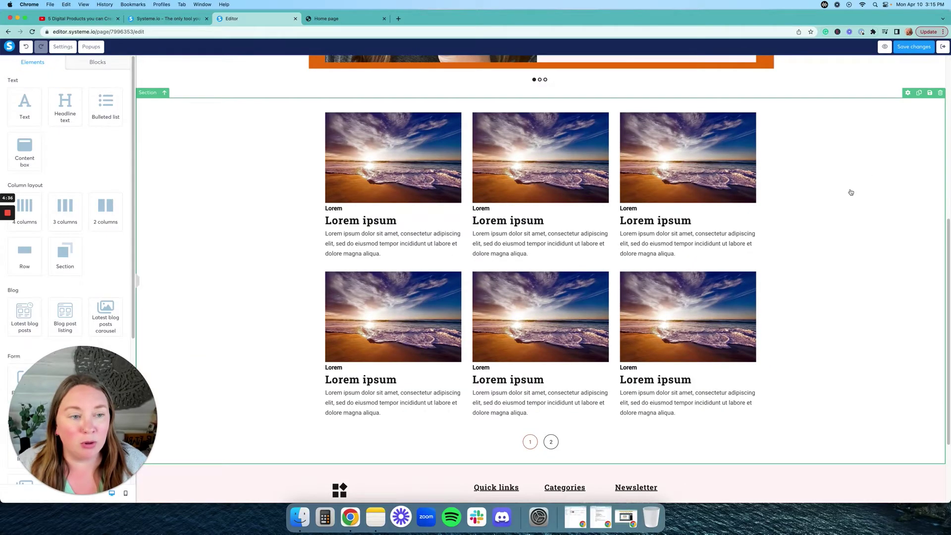
{"action": "left_click", "coordinate": [941, 94]}
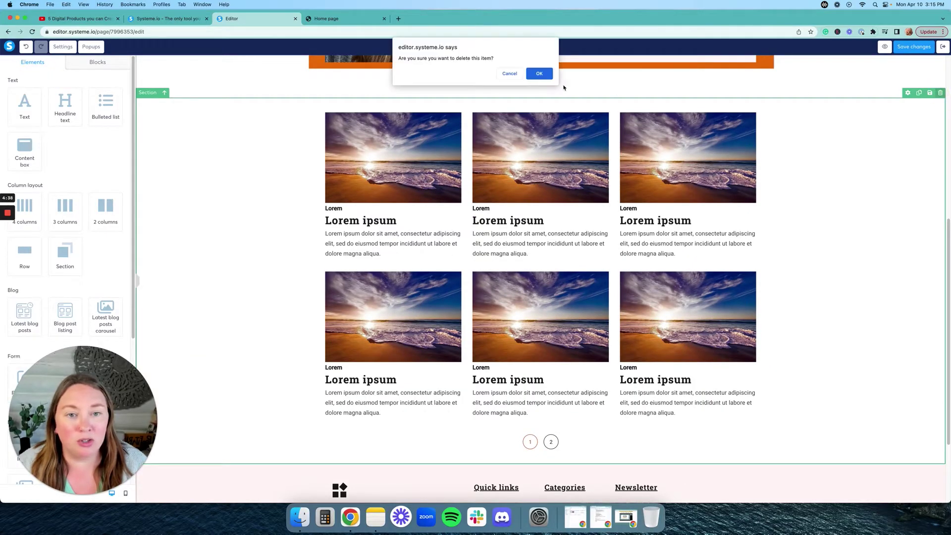
{"action": "left_click", "coordinate": [539, 72]}
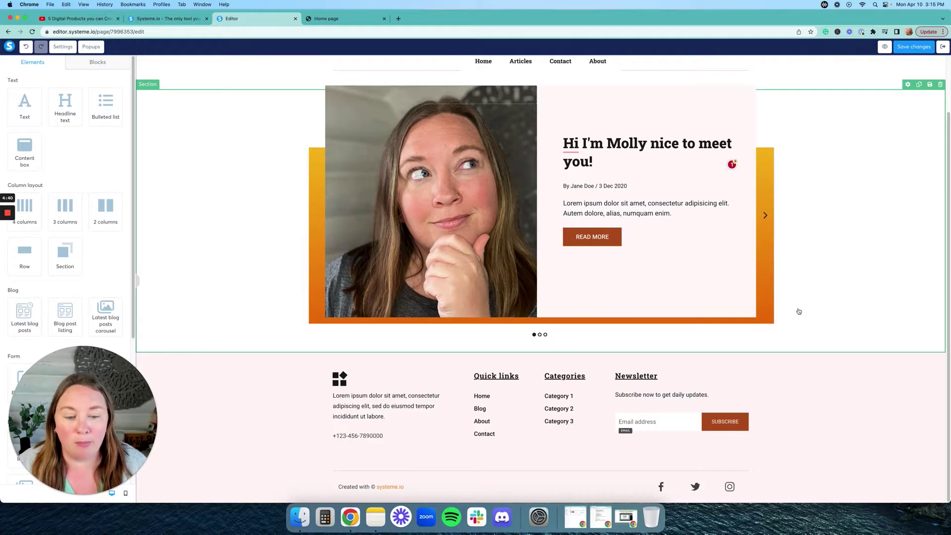
Add a two-column row below the hero slider with an image in each column.
{"action": "scroll", "coordinate": [98, 188], "scroll_direction": "down", "scroll_amount": 2}
{"action": "scroll", "coordinate": [99, 188], "scroll_direction": "down", "scroll_amount": 8}
{"action": "scroll", "coordinate": [99, 186], "scroll_direction": "up", "scroll_amount": 9}
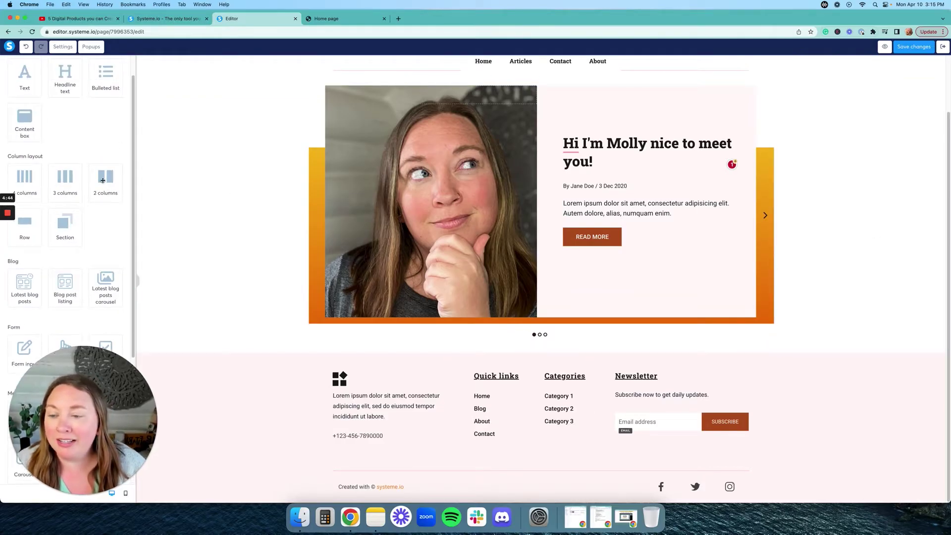
{"action": "mouse_move", "coordinate": [99, 179]}
{"action": "left_mouse_down"}
{"action": "mouse_move", "coordinate": [556, 340]}
{"action": "mouse_move", "coordinate": [46, 221]}
{"action": "mouse_move", "coordinate": [101, 187]}
{"action": "left_mouse_up"}
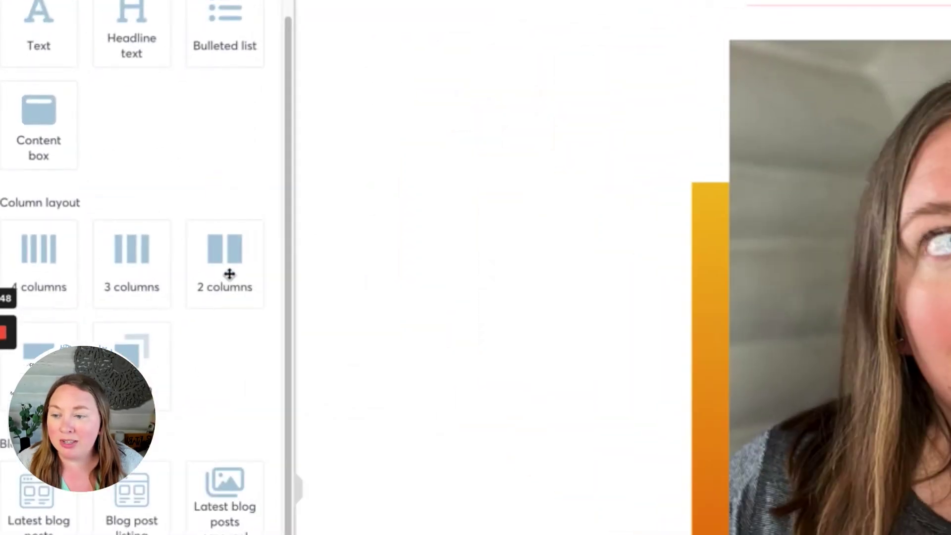
{"action": "left_click_drag", "start_coordinate": [207, 252], "coordinate": [555, 355]}
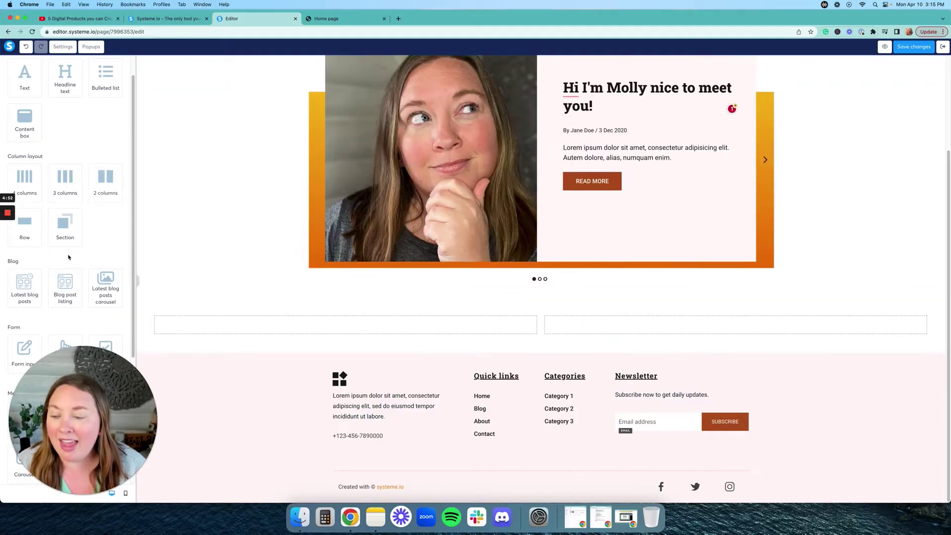
{"action": "scroll", "coordinate": [80, 242], "scroll_direction": "down", "scroll_amount": 5}
{"action": "scroll", "coordinate": [79, 241], "scroll_direction": "down", "scroll_amount": 2}
{"action": "left_click_drag", "start_coordinate": [22, 235], "coordinate": [613, 224]}
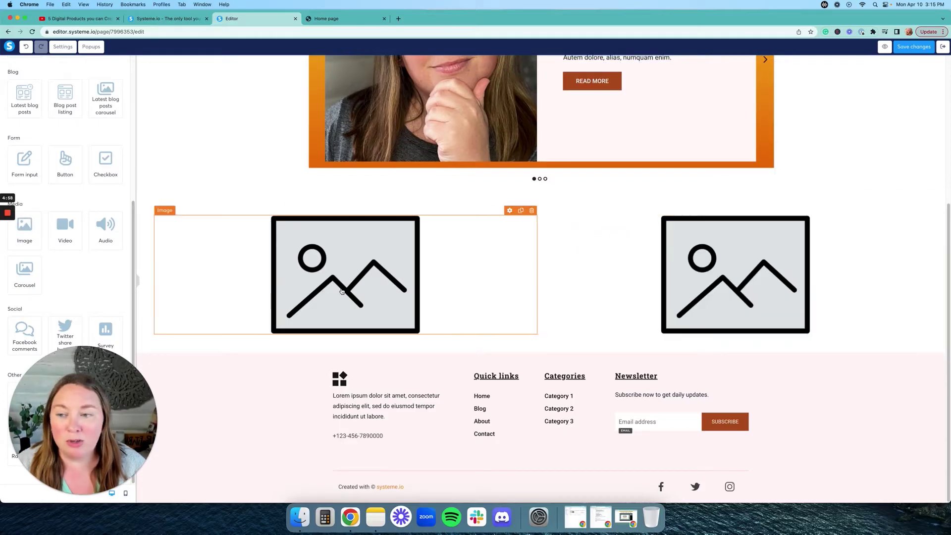
Add a three-column row above it and place an image in each of its three columns.
{"action": "scroll", "coordinate": [57, 144], "scroll_direction": "up", "scroll_amount": 5}
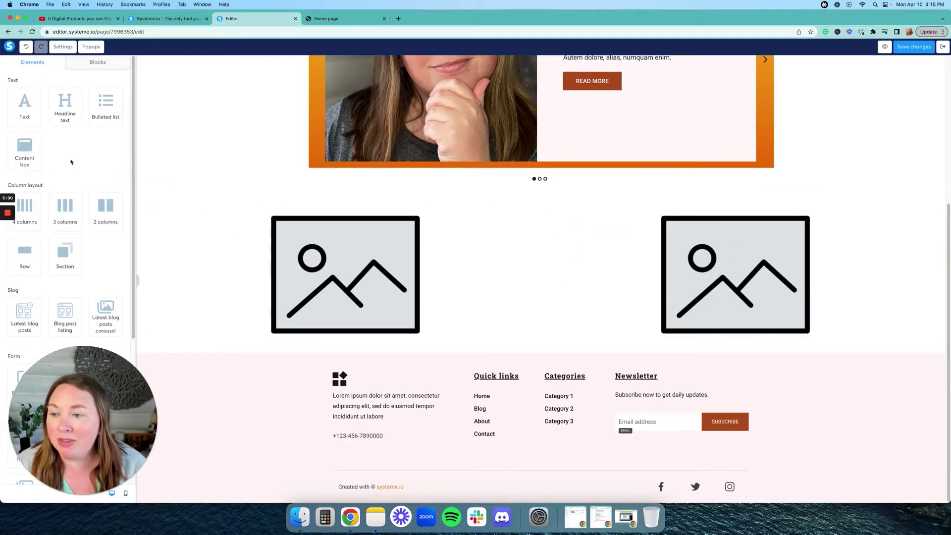
{"action": "left_click_drag", "start_coordinate": [74, 211], "coordinate": [484, 193]}
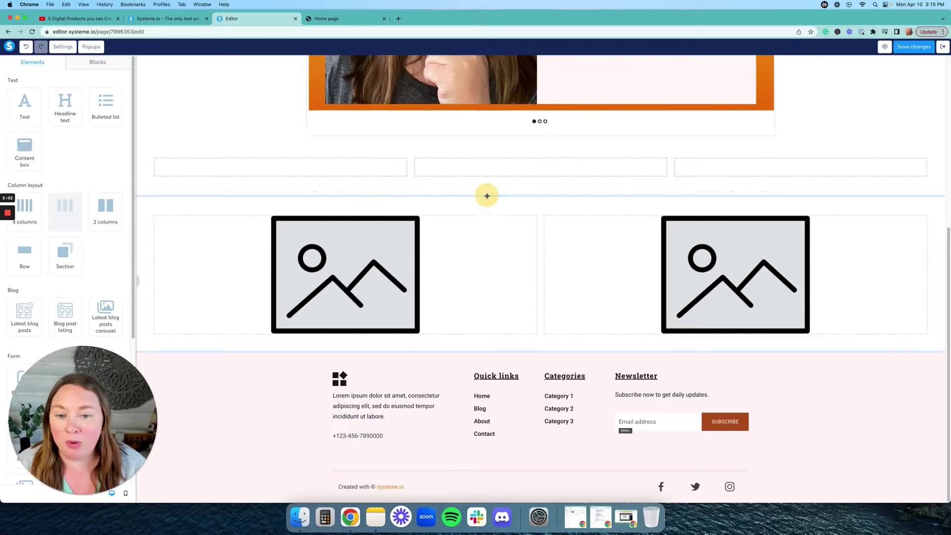
{"action": "scroll", "coordinate": [83, 230], "scroll_direction": "down", "scroll_amount": 5}
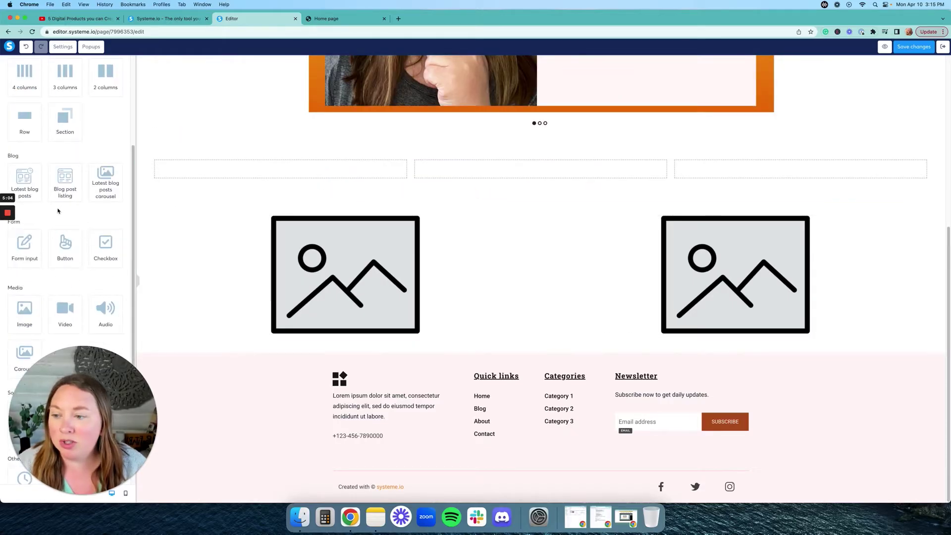
{"action": "scroll", "coordinate": [58, 211], "scroll_direction": "down", "scroll_amount": 2}
{"action": "left_click_drag", "start_coordinate": [19, 247], "coordinate": [312, 161]}
{"action": "left_click_drag", "start_coordinate": [410, 184], "coordinate": [510, 132]}
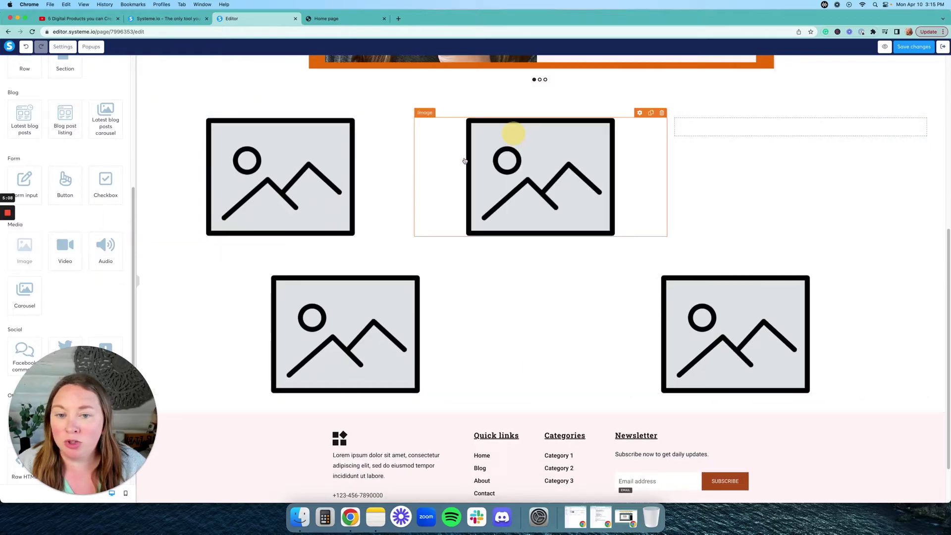
{"action": "left_click_drag", "start_coordinate": [585, 147], "coordinate": [782, 131]}
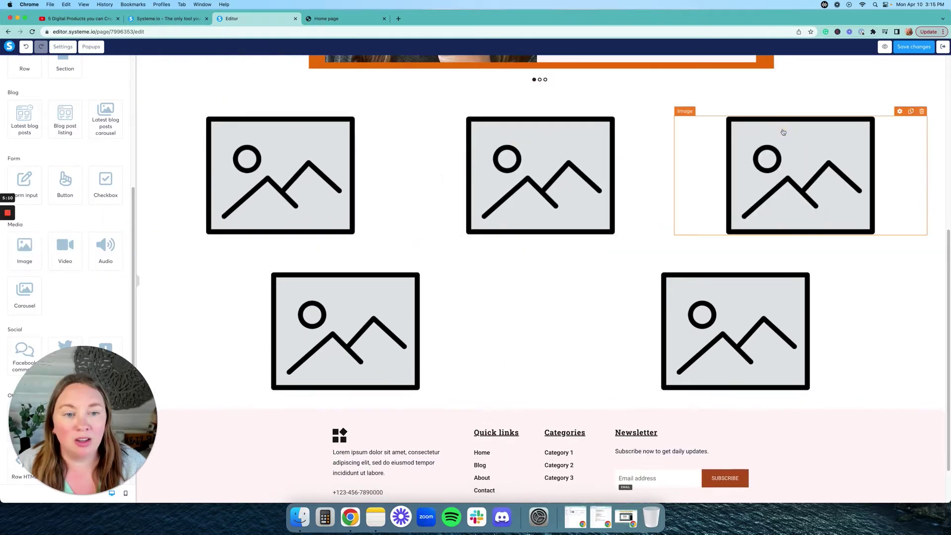
Set the first three-column image to Buildpassiveincomewithebook5.png from Your Images.
{"action": "left_click", "coordinate": [333, 177]}
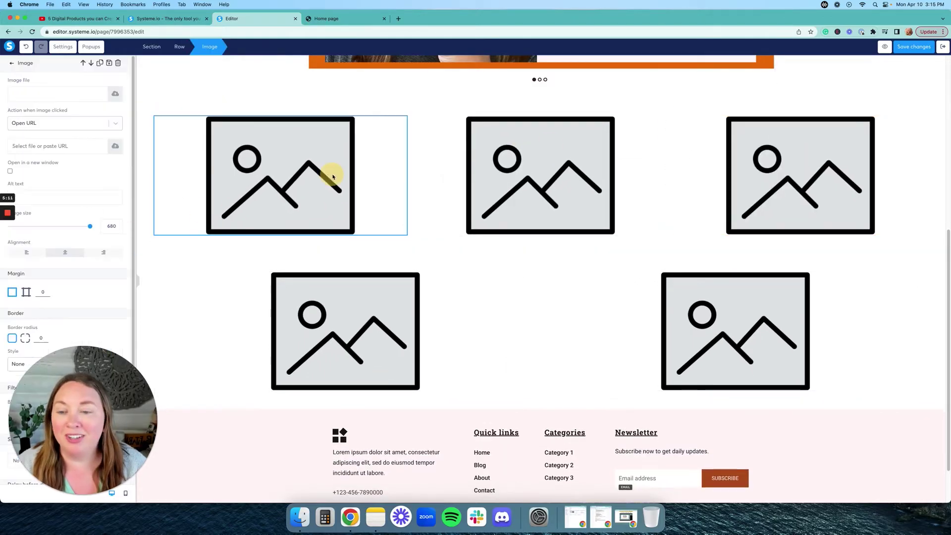
{"action": "left_click", "coordinate": [114, 95]}
{"action": "left_click", "coordinate": [610, 182]}
{"action": "left_click", "coordinate": [314, 166]}
{"action": "left_click", "coordinate": [248, 149]}
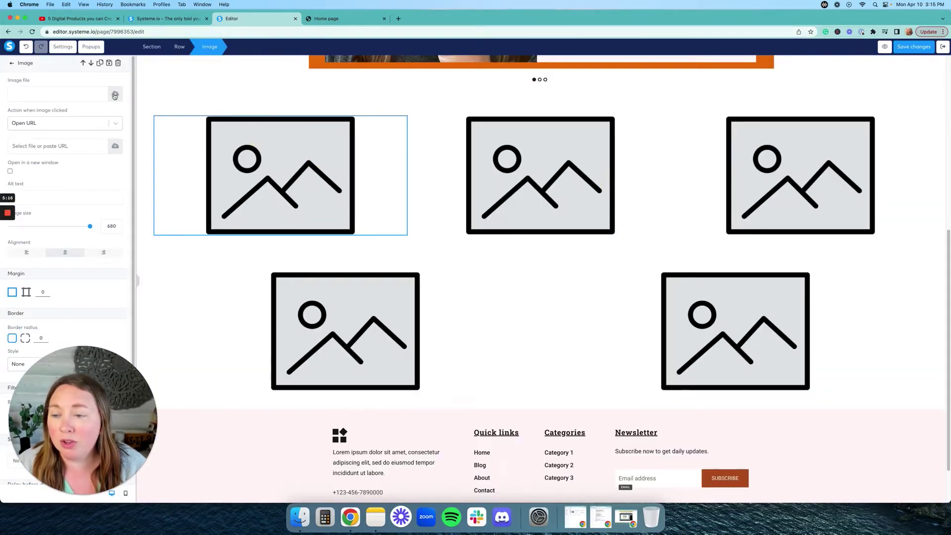
{"action": "left_click", "coordinate": [115, 95]}
{"action": "left_click", "coordinate": [514, 191]}
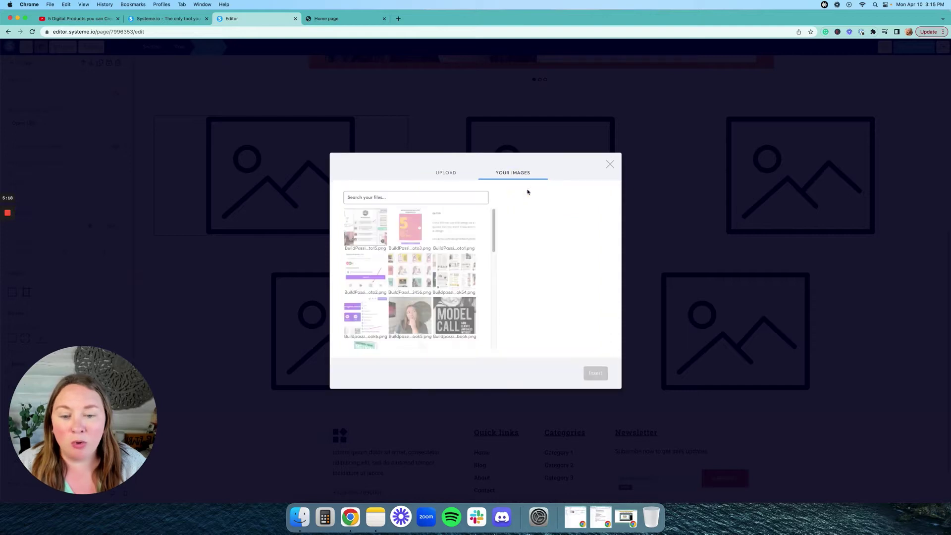
{"action": "left_click", "coordinate": [424, 314]}
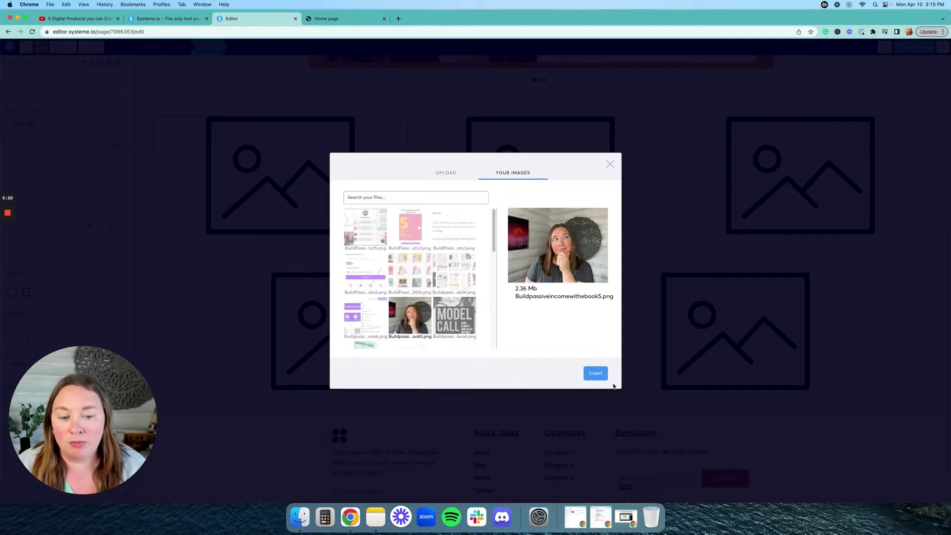
{"action": "left_click", "coordinate": [600, 373]}
Fill the remaining image placeholders with the same portrait photo.
{"action": "left_click", "coordinate": [502, 279]}
{"action": "double_click", "coordinate": [601, 220]}
{"action": "left_click", "coordinate": [599, 374]}
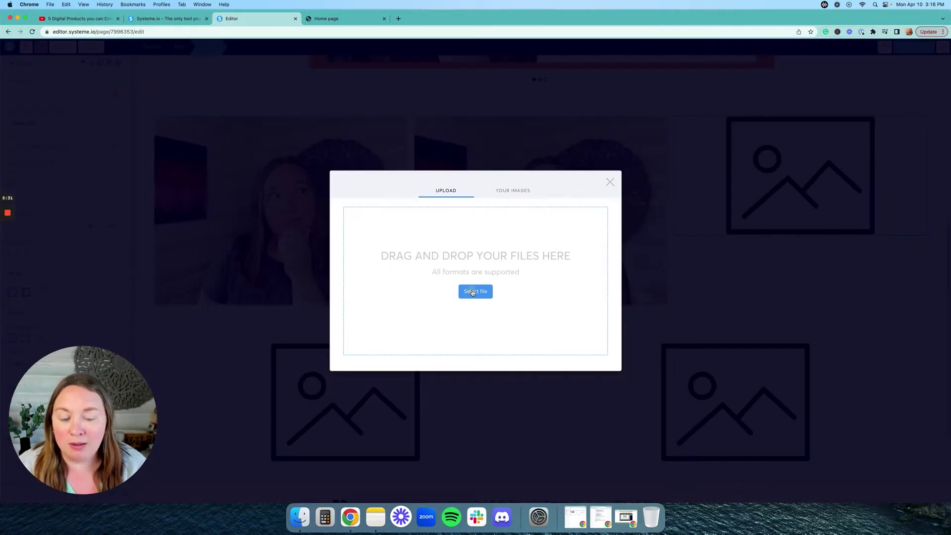
{"action": "left_click", "coordinate": [476, 288]}
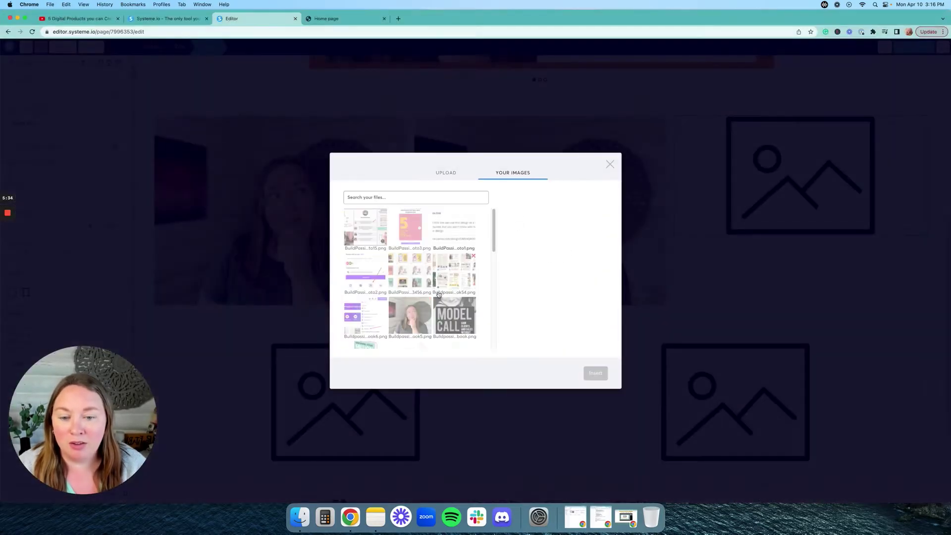
{"action": "left_click", "coordinate": [409, 317]}
{"action": "left_click", "coordinate": [595, 373]}
{"action": "left_click", "coordinate": [944, 252]}
{"action": "scroll", "coordinate": [944, 247], "scroll_direction": "down", "scroll_amount": 4}
{"action": "scroll", "coordinate": [944, 230], "scroll_direction": "up", "scroll_amount": 5}
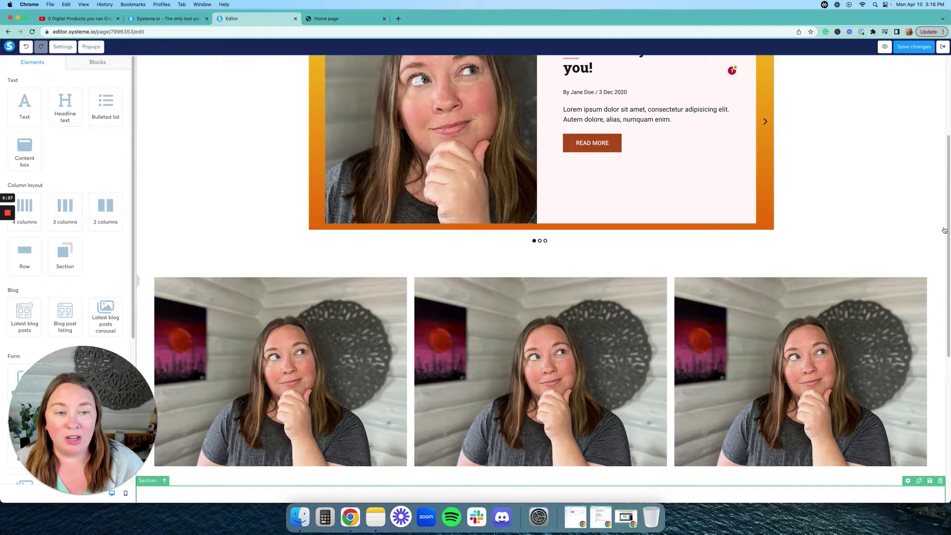
{"action": "scroll", "coordinate": [944, 231], "scroll_direction": "up", "scroll_amount": 5}
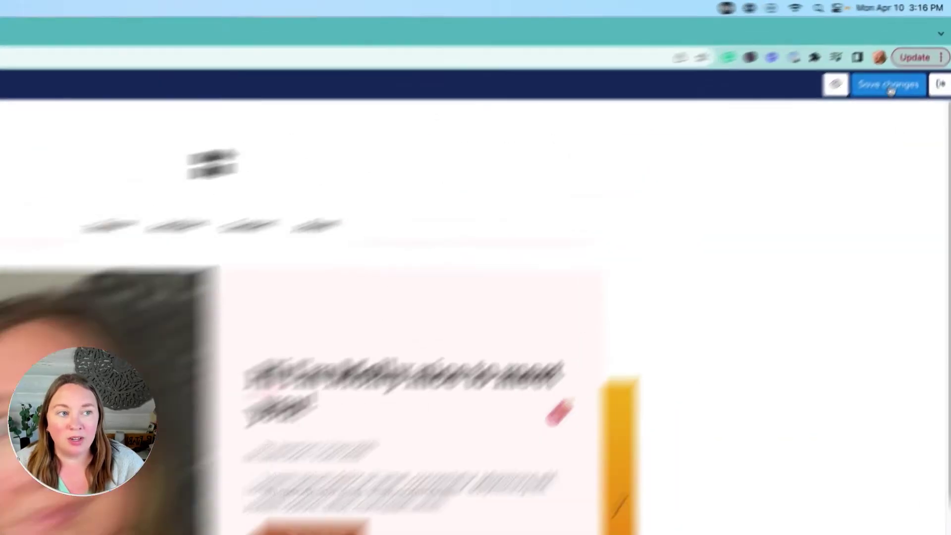
Save the home page, return to the blog's Pages dashboard, and open Blog layout.
{"action": "left_click", "coordinate": [914, 47]}
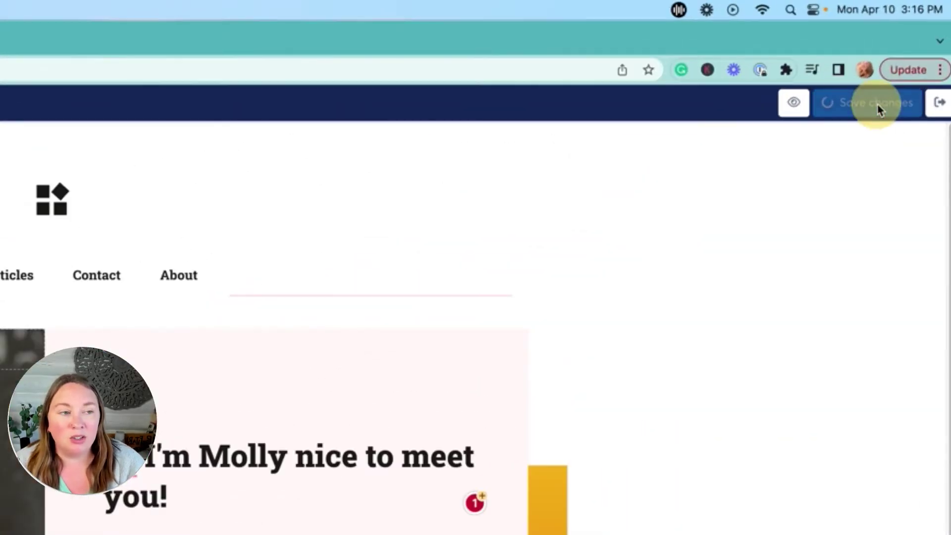
{"action": "left_click", "coordinate": [939, 106]}
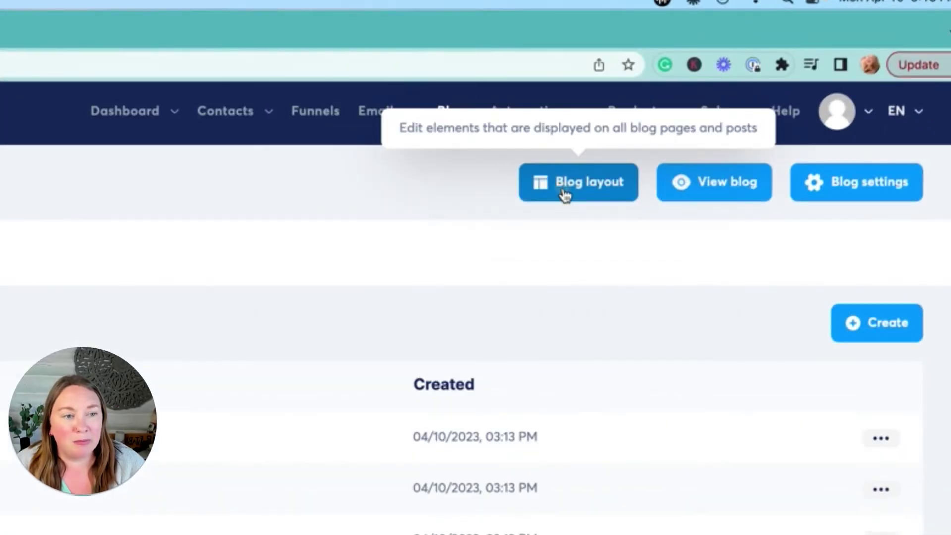
{"action": "left_click", "coordinate": [565, 194]}
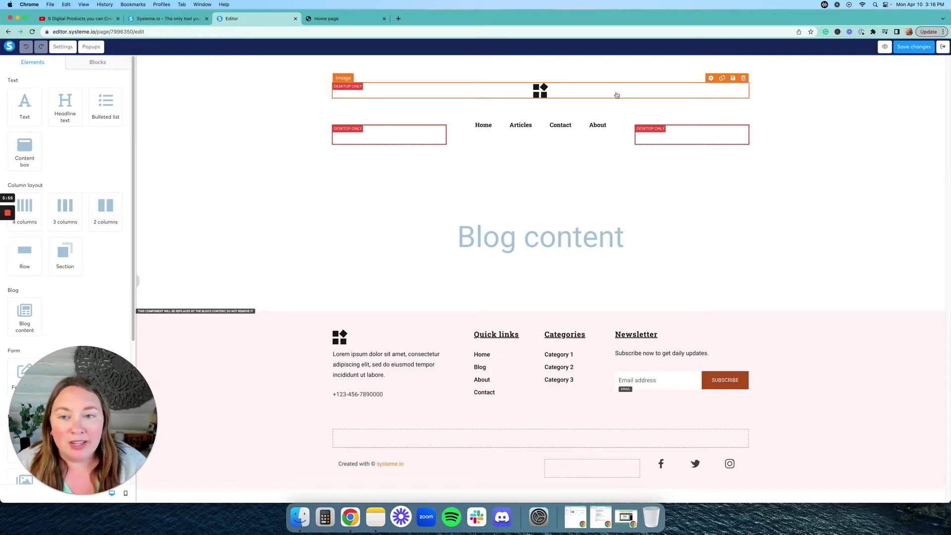
Delete the header logo image, then delete the empty row it leaves above the menu.
{"action": "left_click", "coordinate": [744, 78]}
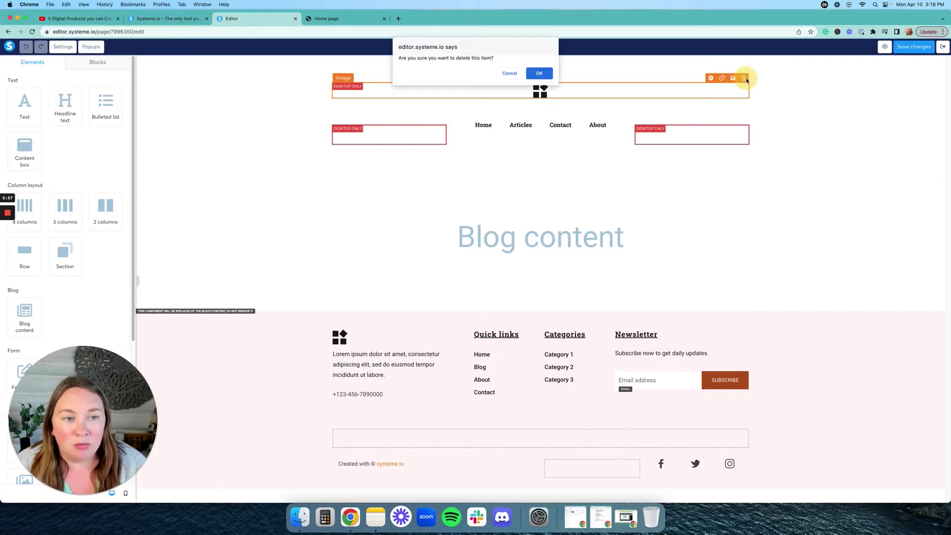
{"action": "left_click", "coordinate": [539, 74]}
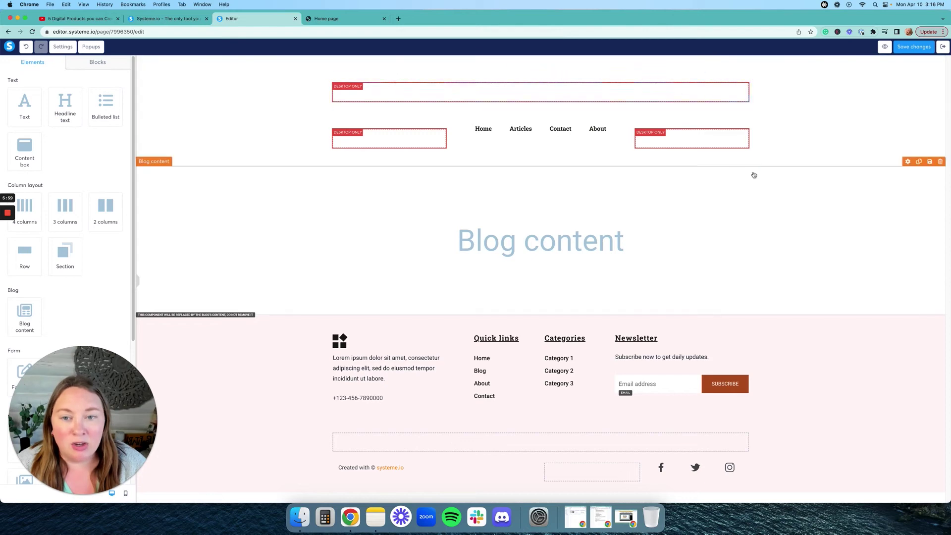
{"action": "left_click", "coordinate": [769, 94]}
{"action": "left_click", "coordinate": [788, 94]}
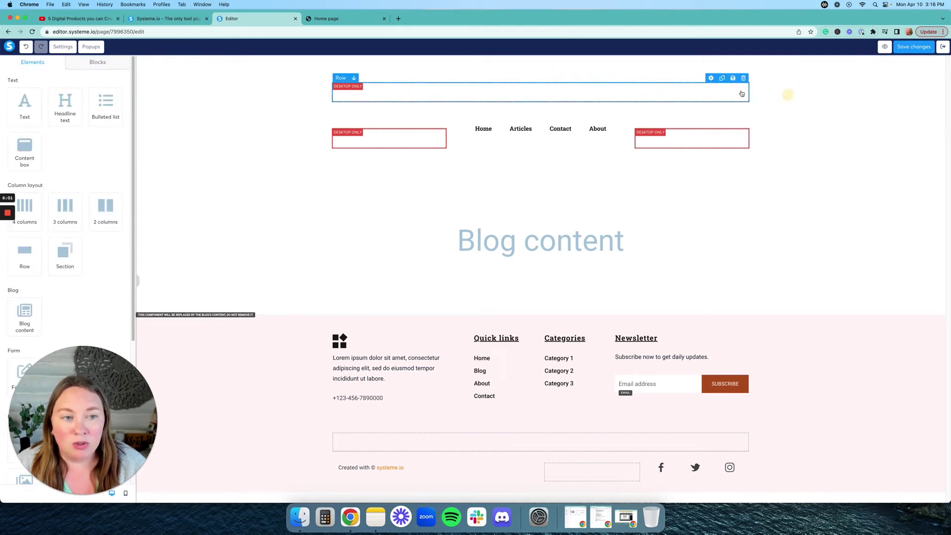
{"action": "left_click", "coordinate": [742, 79]}
{"action": "left_click", "coordinate": [541, 74]}
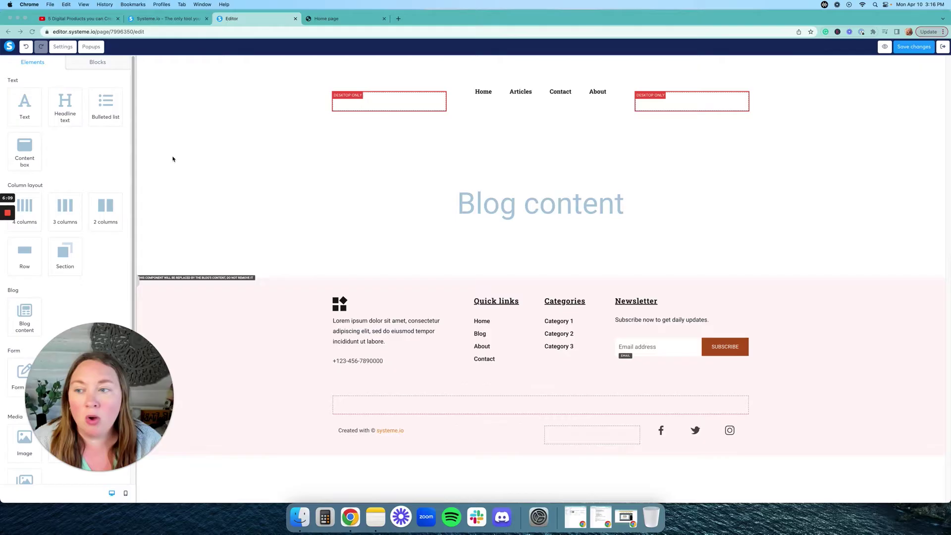
Add an Image element above the header menu and fill it with Ebook.png from Your Images.
{"action": "scroll", "coordinate": [94, 247], "scroll_direction": "down", "scroll_amount": 5}
{"action": "left_click_drag", "start_coordinate": [24, 226], "coordinate": [503, 91]}
{"action": "left_click", "coordinate": [568, 153]}
{"action": "left_click", "coordinate": [118, 97]}
{"action": "left_click", "coordinate": [523, 193]}
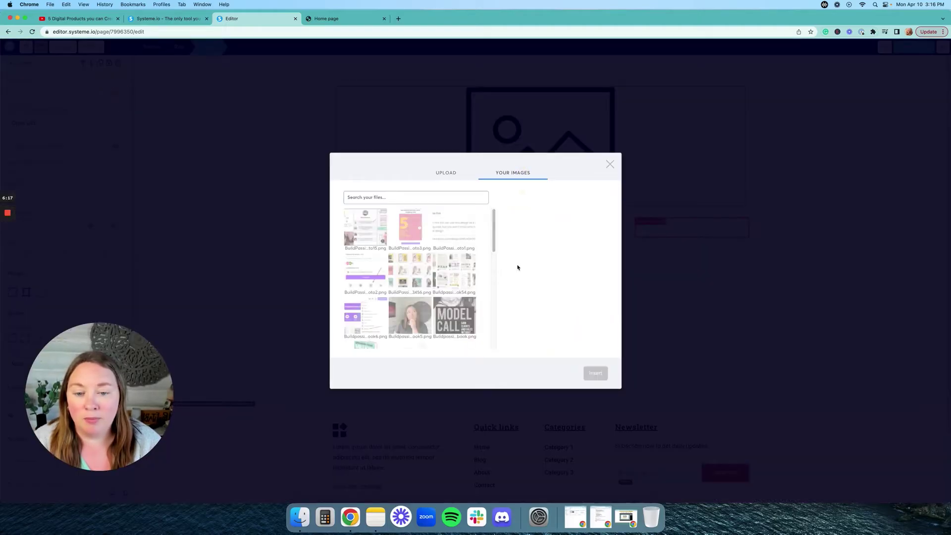
{"action": "scroll", "coordinate": [465, 276], "scroll_direction": "down", "scroll_amount": 2}
{"action": "left_click", "coordinate": [366, 320]}
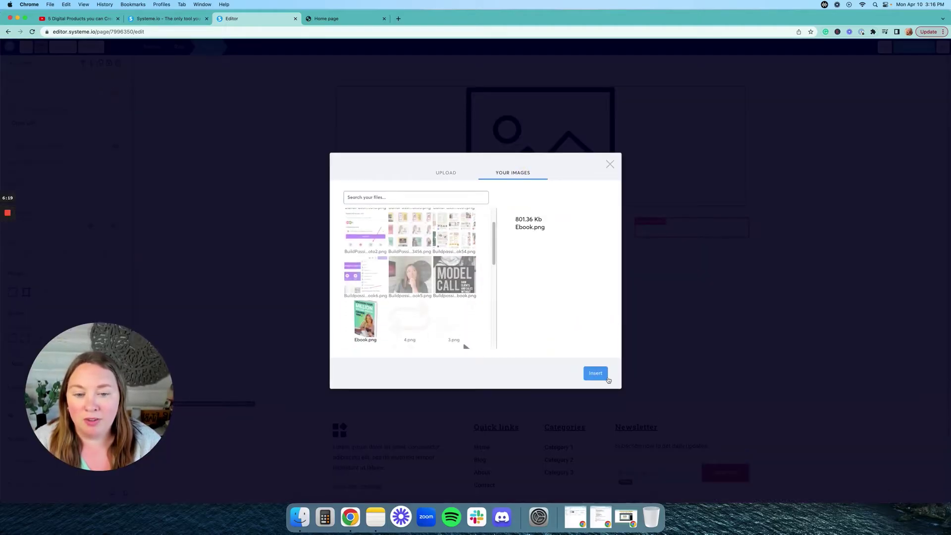
{"action": "left_click", "coordinate": [596, 374]}
Shrink the Ebook.png image to size 126, save the blog layout and exit.
{"action": "left_click", "coordinate": [754, 251]}
{"action": "left_click", "coordinate": [453, 226]}
{"action": "left_click_drag", "start_coordinate": [89, 226], "coordinate": [21, 223]}
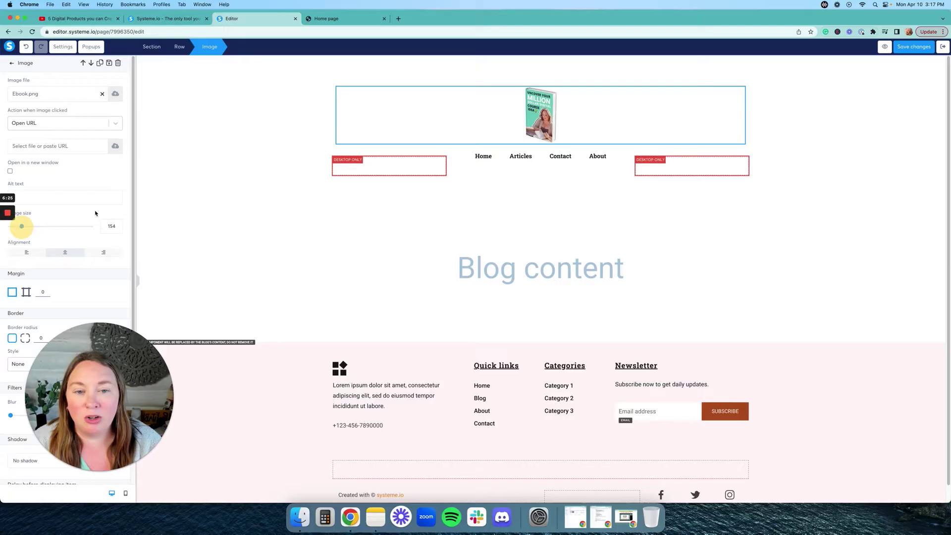
{"action": "left_click", "coordinate": [307, 179]}
{"action": "left_click", "coordinate": [519, 112]}
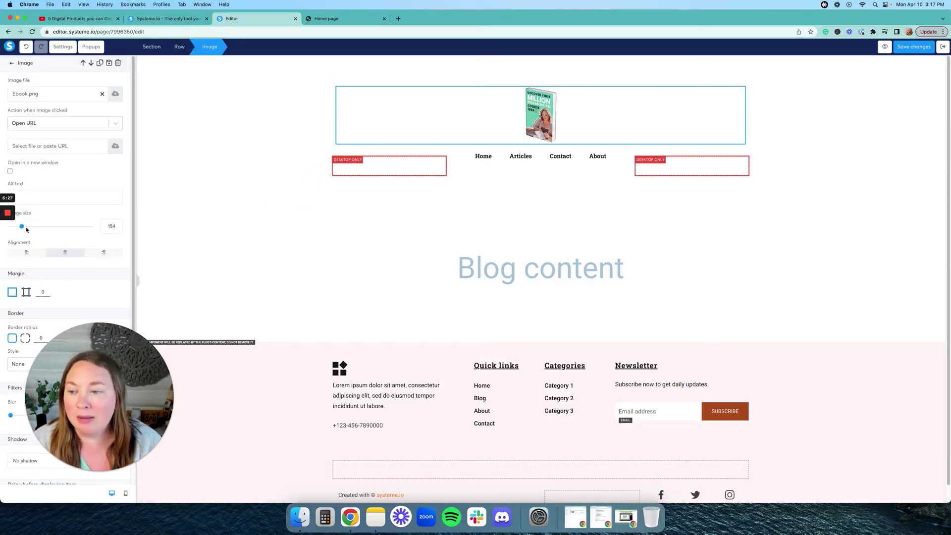
{"action": "left_click_drag", "start_coordinate": [27, 229], "coordinate": [19, 223]}
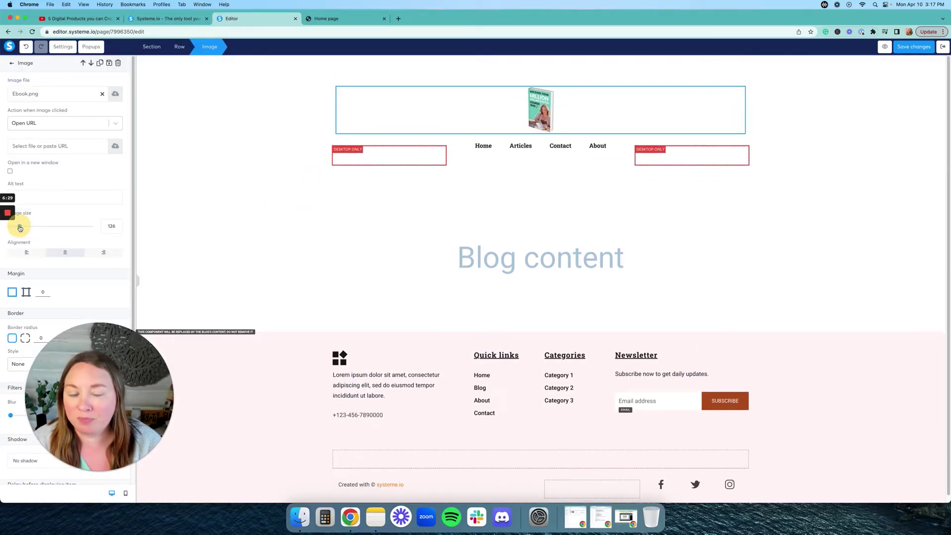
{"action": "left_click", "coordinate": [252, 219]}
{"action": "left_click", "coordinate": [915, 47]}
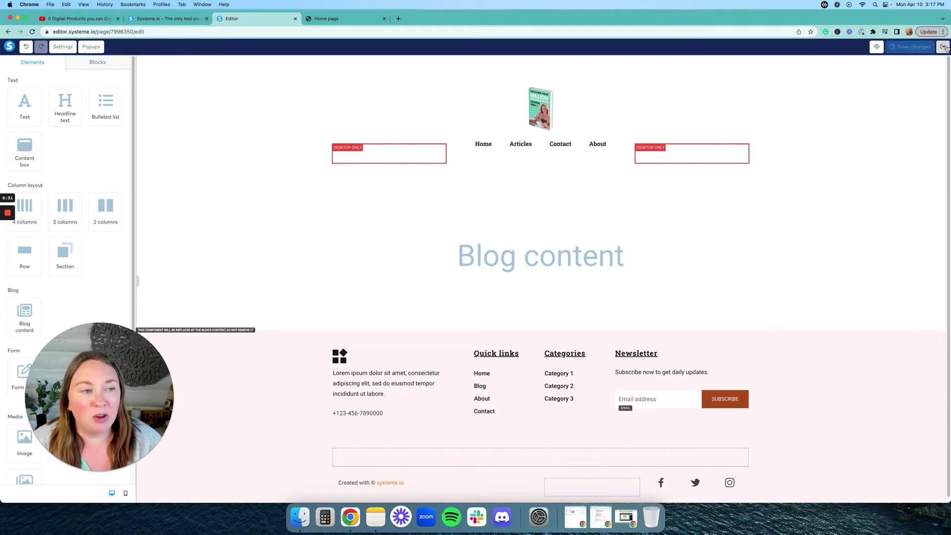
{"action": "left_click", "coordinate": [945, 47]}
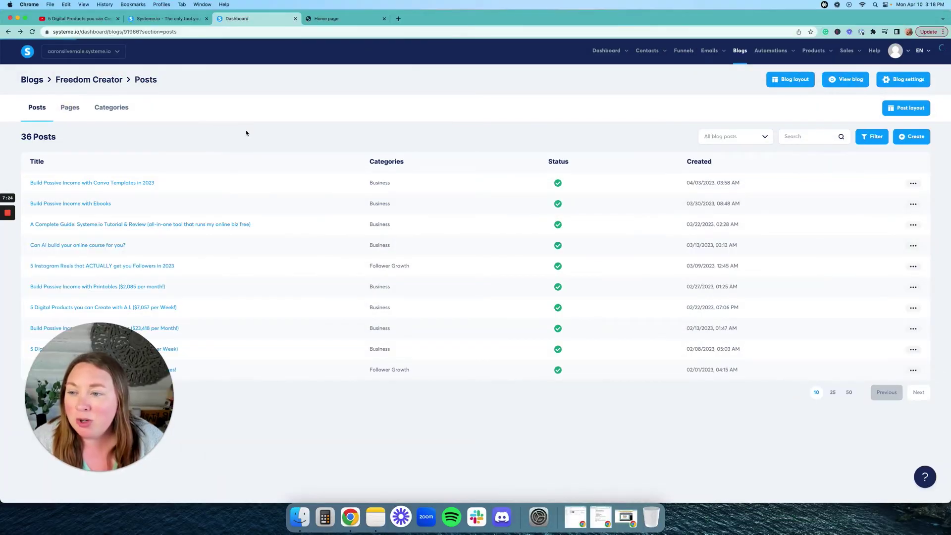
Show the blog's Pages list with 50 pages per page.
{"action": "left_click", "coordinate": [69, 107]}
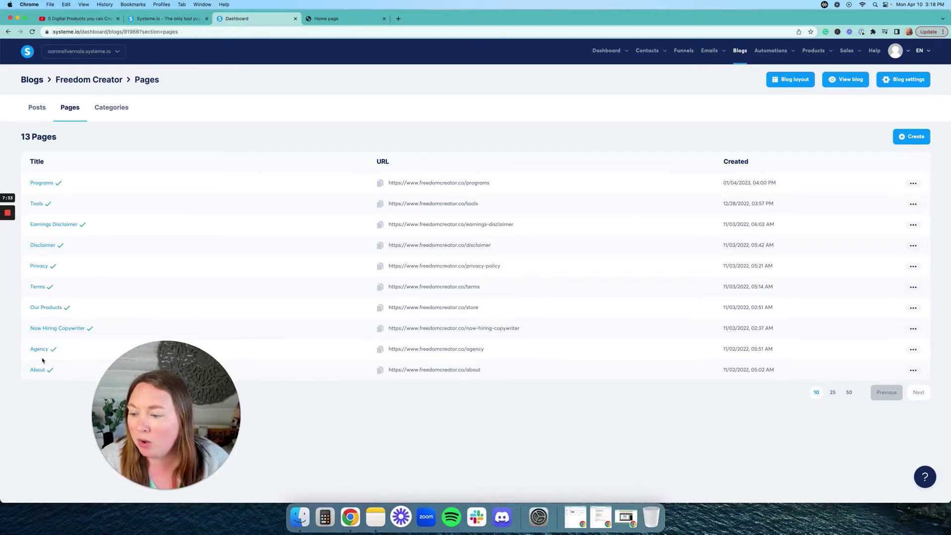
{"action": "left_click", "coordinate": [849, 392]}
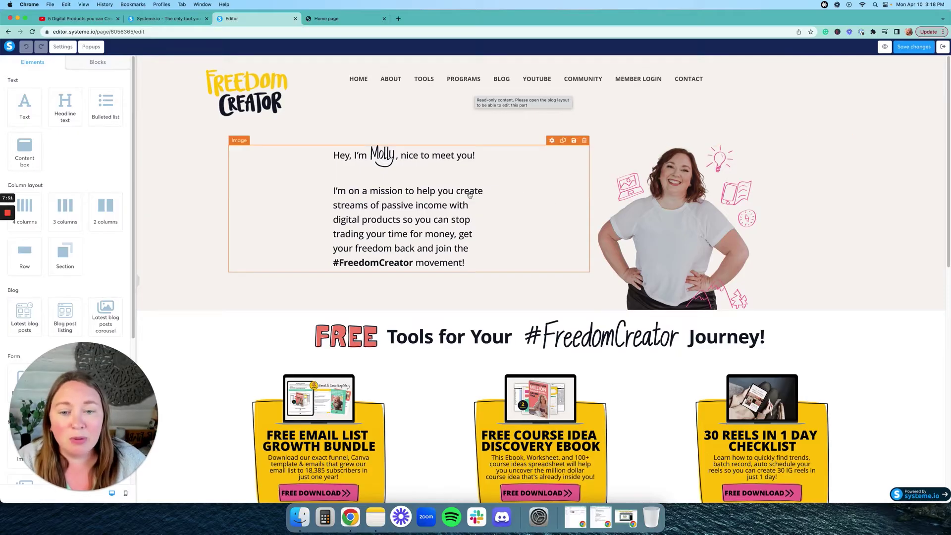
{"action": "left_click", "coordinate": [686, 227]}
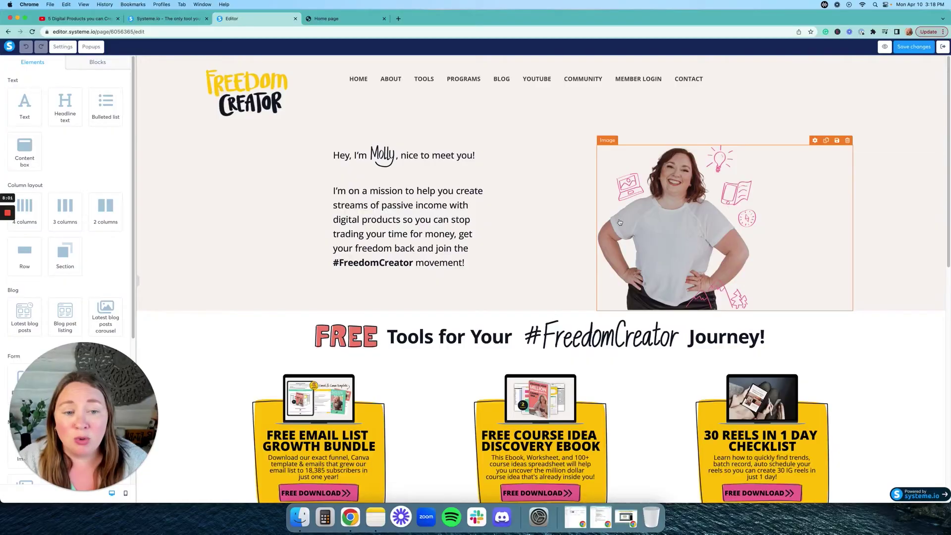
{"action": "left_click_drag", "start_coordinate": [104, 216], "coordinate": [454, 137]}
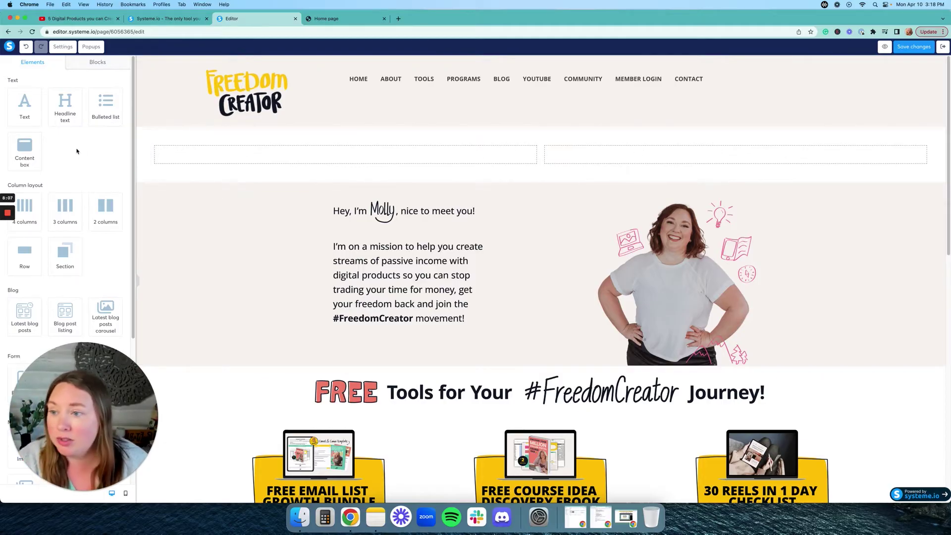
{"action": "left_click_drag", "start_coordinate": [59, 107], "coordinate": [313, 151]}
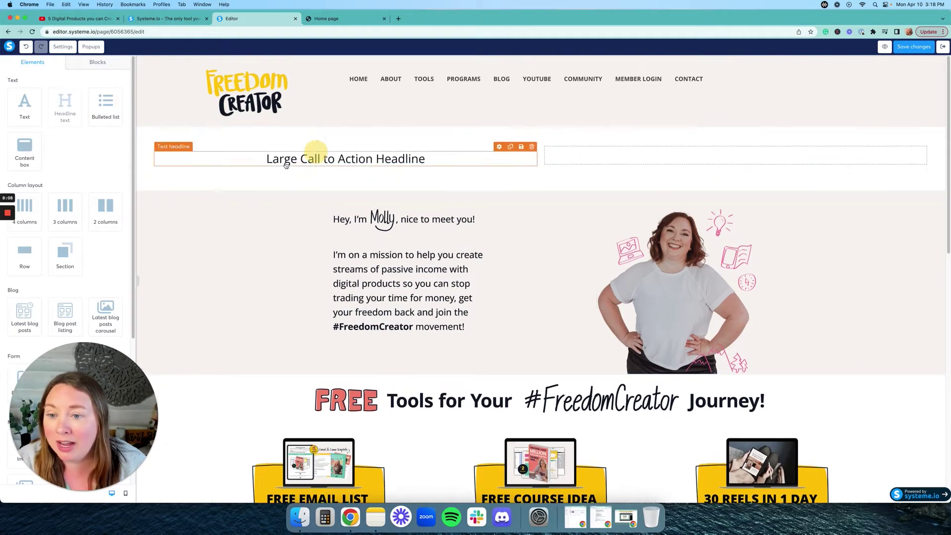
{"action": "scroll", "coordinate": [94, 210], "scroll_direction": "down", "scroll_amount": 6}
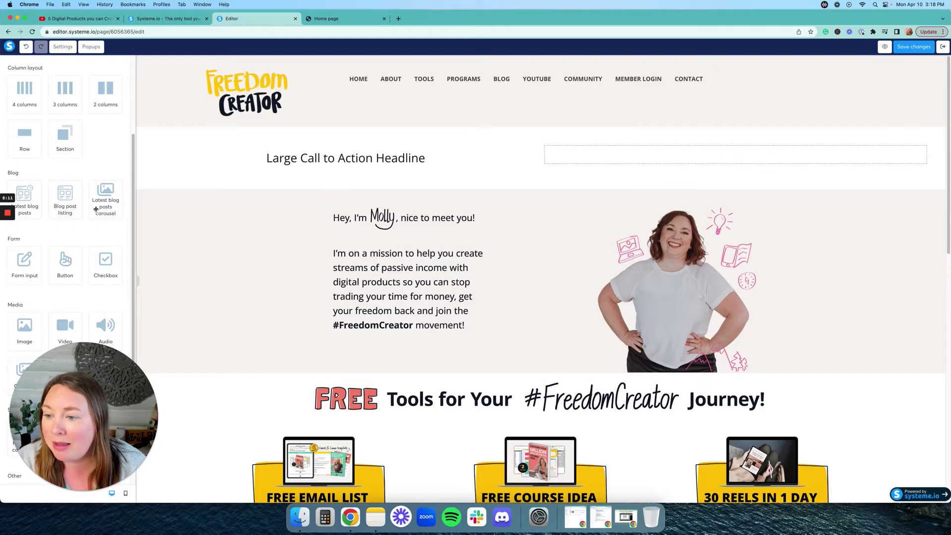
{"action": "scroll", "coordinate": [96, 210], "scroll_direction": "down", "scroll_amount": 2}
{"action": "left_click_drag", "start_coordinate": [24, 243], "coordinate": [712, 156]}
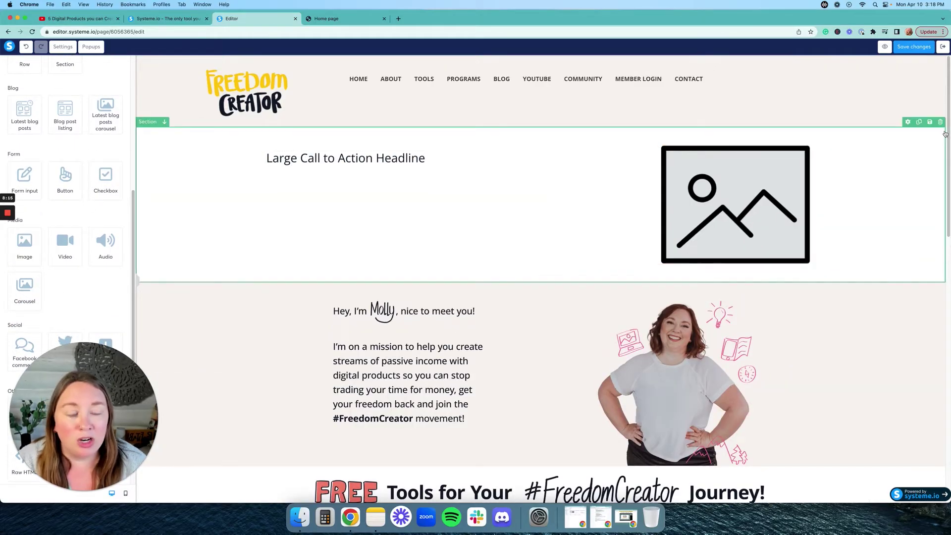
{"action": "left_click", "coordinate": [908, 122]}
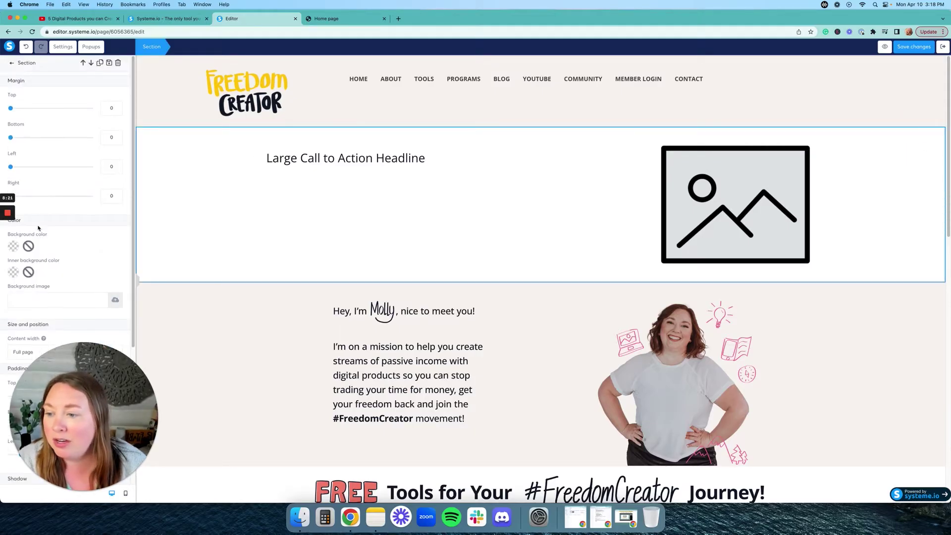
{"action": "scroll", "coordinate": [38, 228], "scroll_direction": "down", "scroll_amount": 1}
{"action": "left_click", "coordinate": [14, 243]}
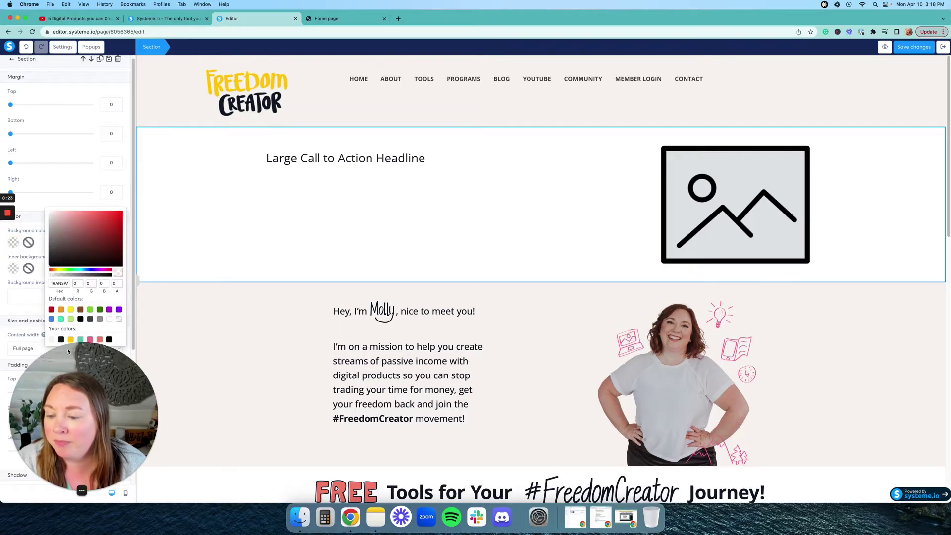
{"action": "left_click", "coordinate": [51, 339]}
{"action": "left_click", "coordinate": [467, 343]}
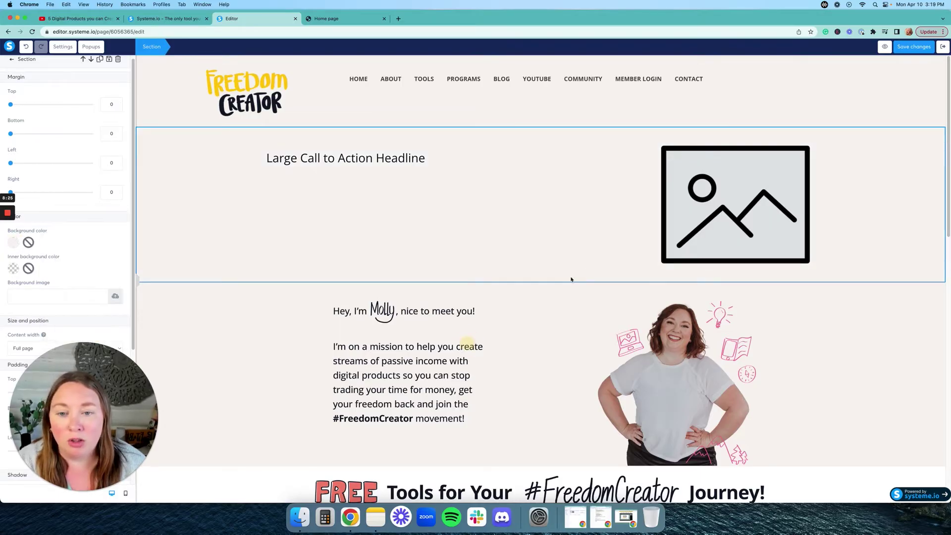
{"action": "left_click", "coordinate": [770, 309]}
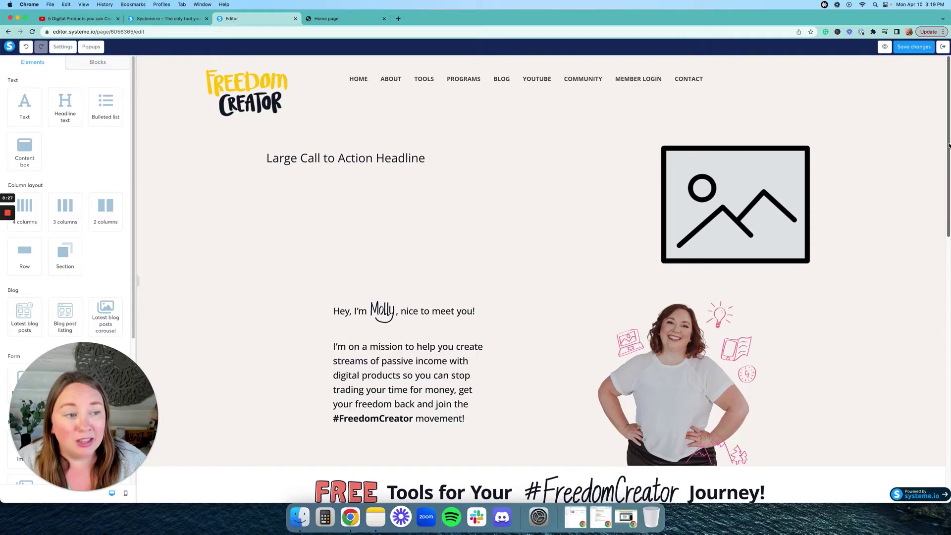
{"action": "left_click", "coordinate": [940, 122]}
{"action": "left_click", "coordinate": [538, 73]}
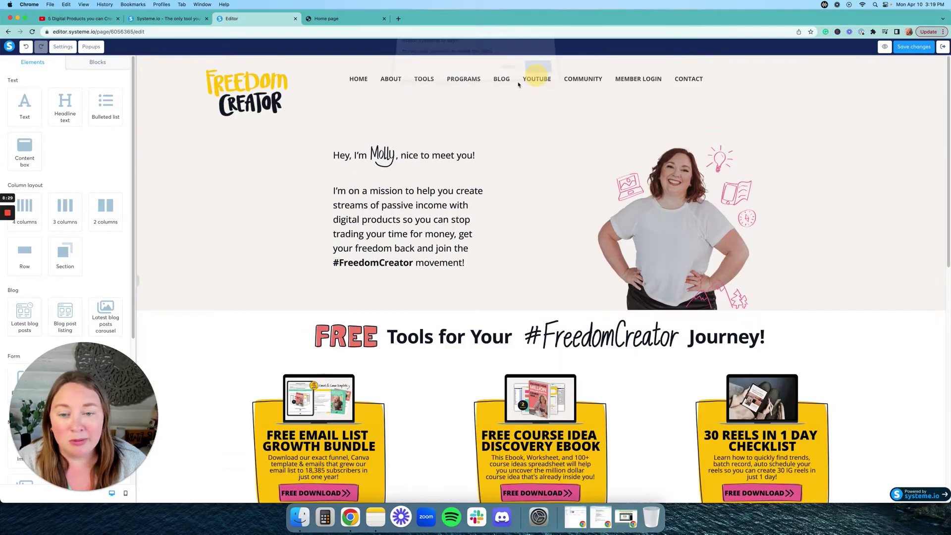
Add a three-column row above the FREE Tools heading with an Image element in the columns.
{"action": "scroll", "coordinate": [569, 229], "scroll_direction": "down", "scroll_amount": 5}
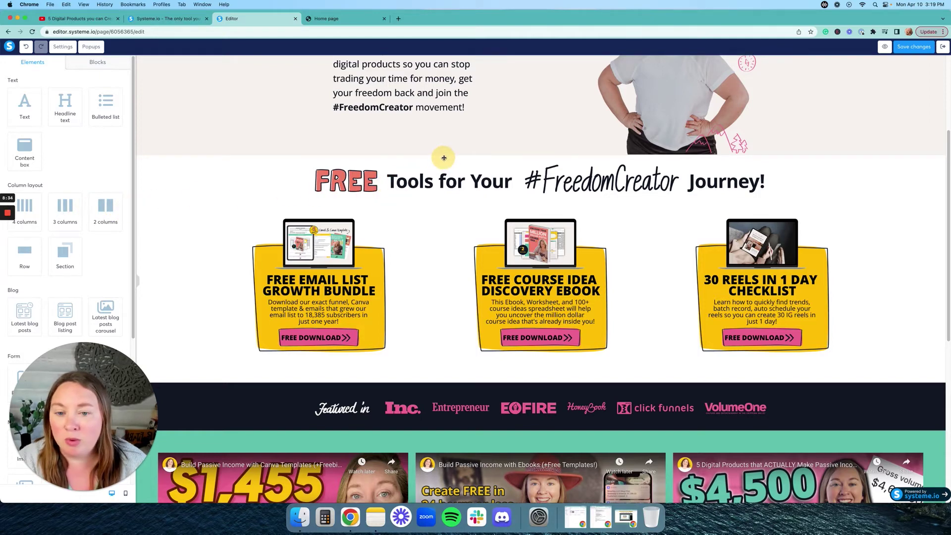
{"action": "left_click_drag", "start_coordinate": [61, 210], "coordinate": [392, 164]}
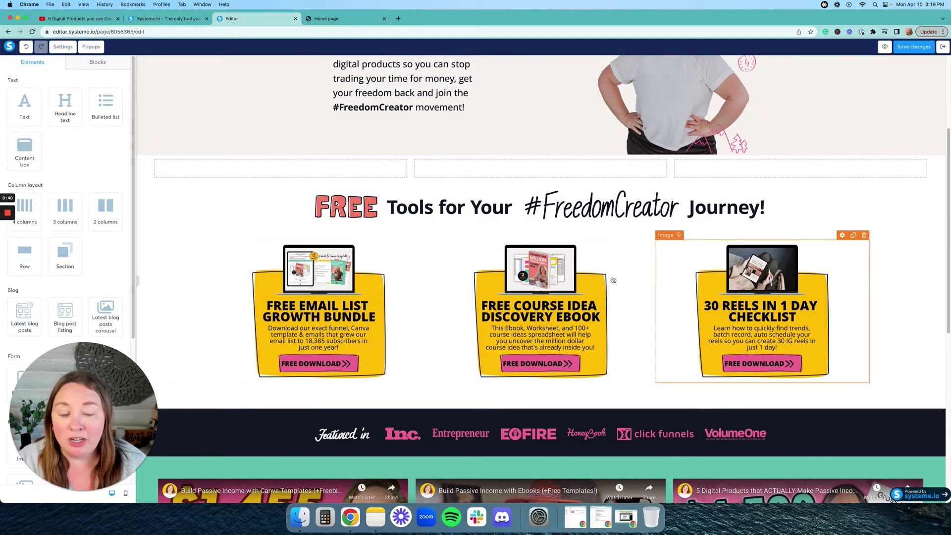
{"action": "scroll", "coordinate": [47, 207], "scroll_direction": "down", "scroll_amount": 8}
{"action": "left_click_drag", "start_coordinate": [24, 251], "coordinate": [496, 174]}
{"action": "left_click_drag", "start_coordinate": [24, 251], "coordinate": [755, 180]}
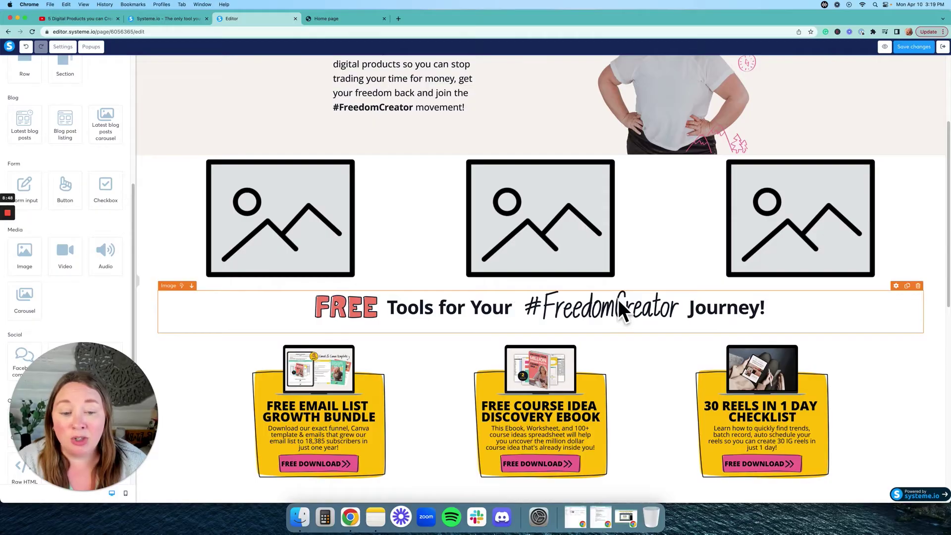
Add a single-image section above the image row and check the middle image's settings.
{"action": "left_click_drag", "start_coordinate": [23, 260], "coordinate": [536, 160]}
{"action": "scroll", "coordinate": [542, 213], "scroll_direction": "down", "scroll_amount": 5}
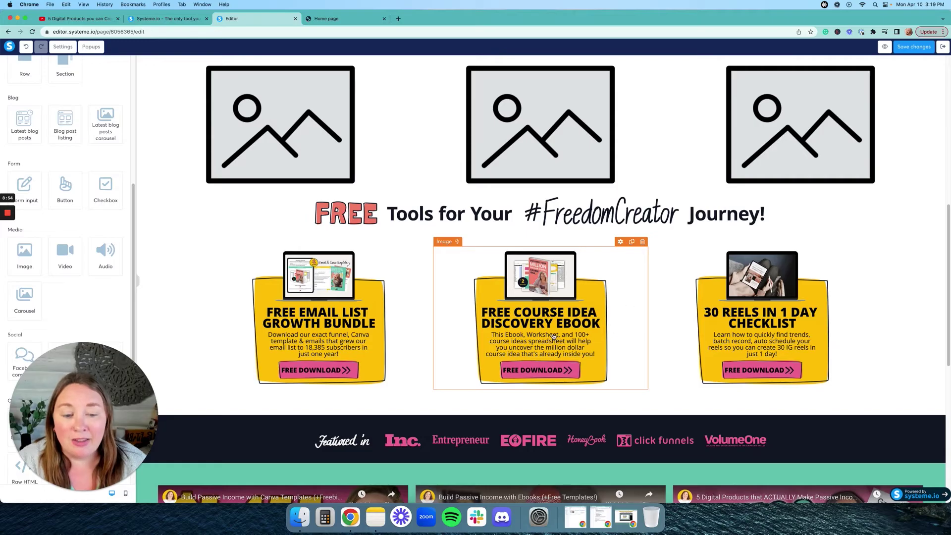
{"action": "left_click", "coordinate": [554, 337]}
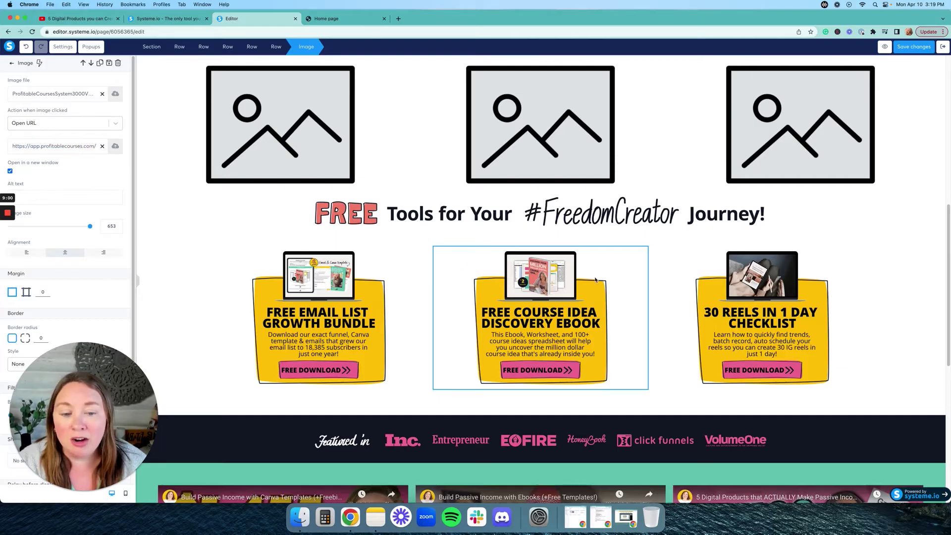
{"action": "left_click", "coordinate": [425, 245]}
{"action": "scroll", "coordinate": [510, 238], "scroll_direction": "up", "scroll_amount": 4}
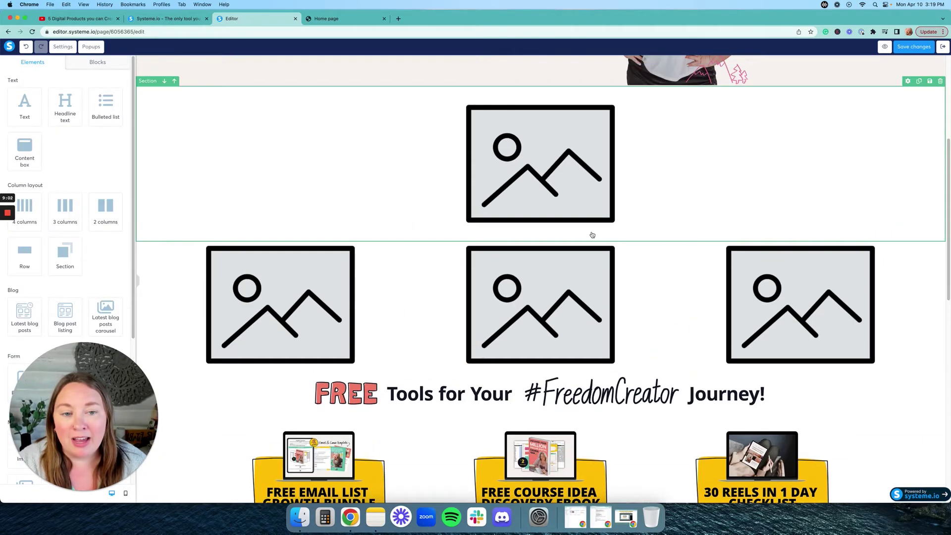
Delete the single-image section, then undo the accidental deletion of the three-image row.
{"action": "left_click", "coordinate": [941, 80]}
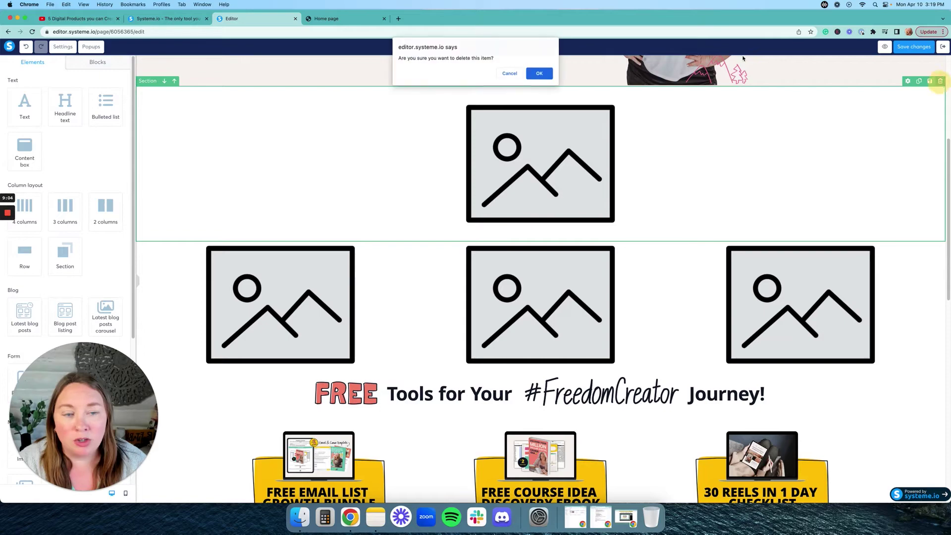
{"action": "left_click", "coordinate": [539, 73]}
{"action": "left_click", "coordinate": [941, 81]}
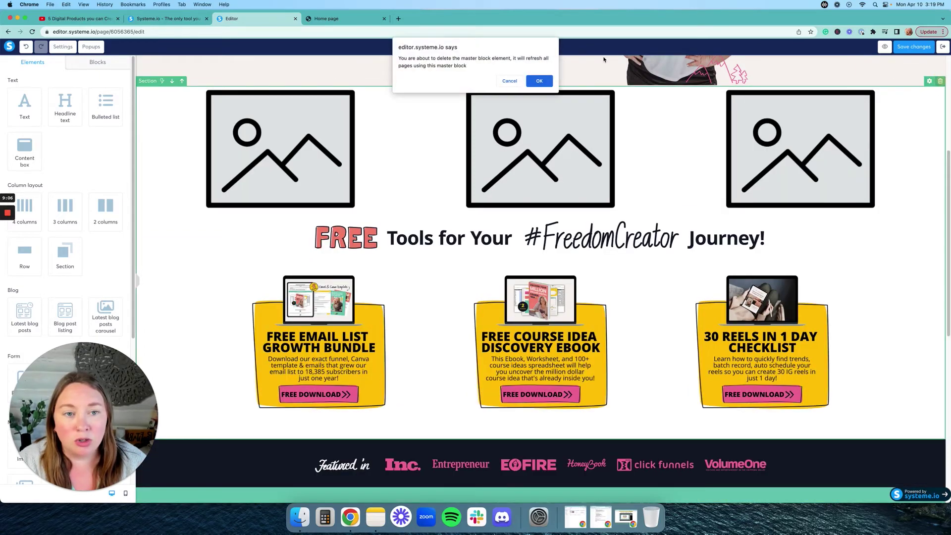
{"action": "left_click", "coordinate": [539, 79]}
{"action": "scroll", "coordinate": [831, 190], "scroll_direction": "down", "scroll_amount": 1}
{"action": "scroll", "coordinate": [830, 190], "scroll_direction": "up", "scroll_amount": 5}
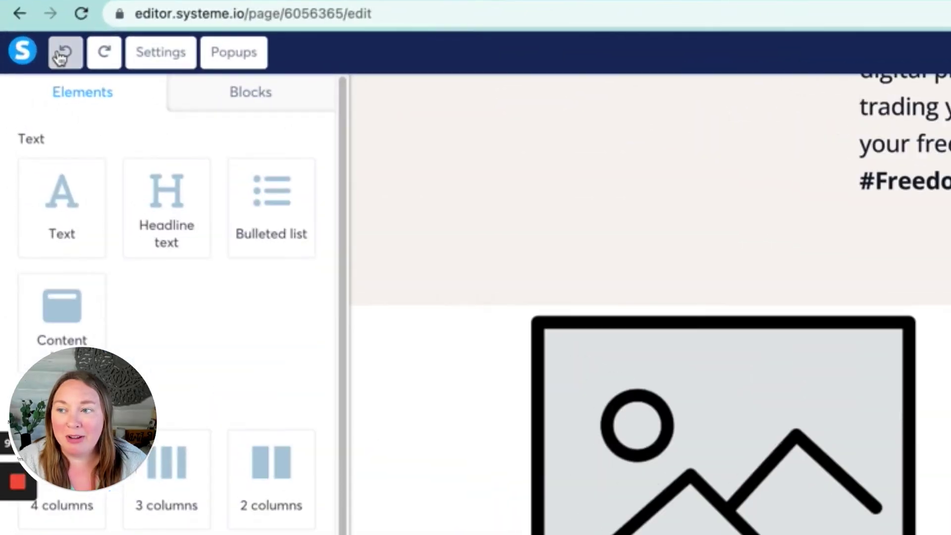
{"action": "left_click", "coordinate": [60, 54]}
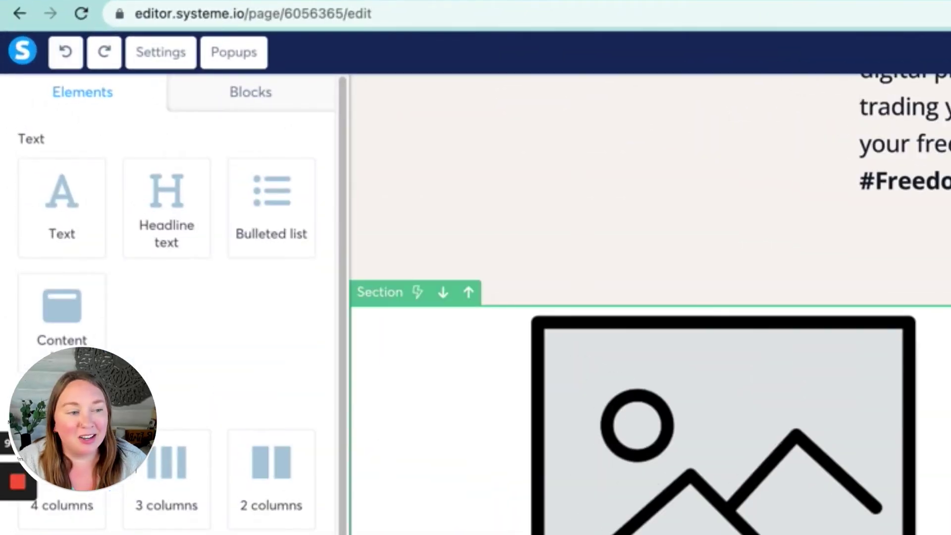
Add a three-column row below the Featured in strip with a video in the first column.
{"action": "scroll", "coordinate": [825, 290], "scroll_direction": "down", "scroll_amount": 15}
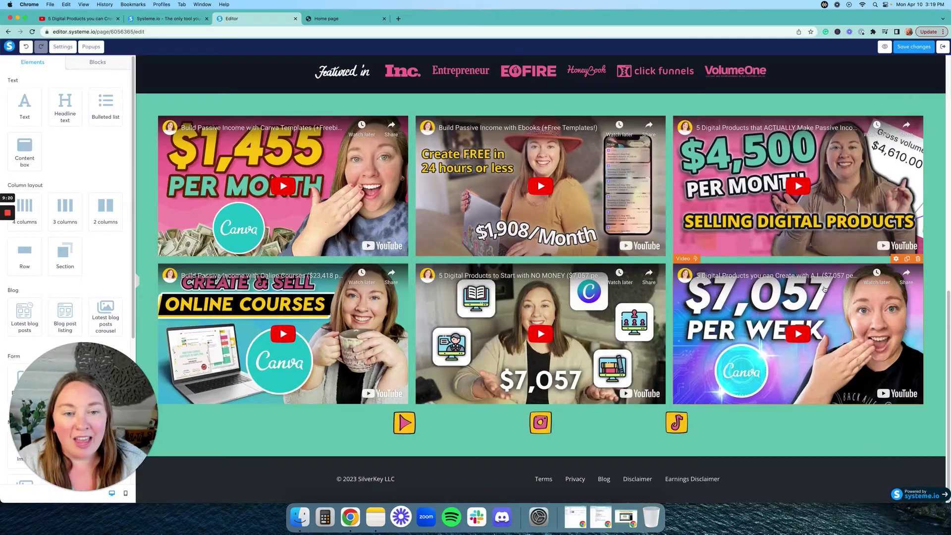
{"action": "scroll", "coordinate": [825, 289], "scroll_direction": "up", "scroll_amount": 1}
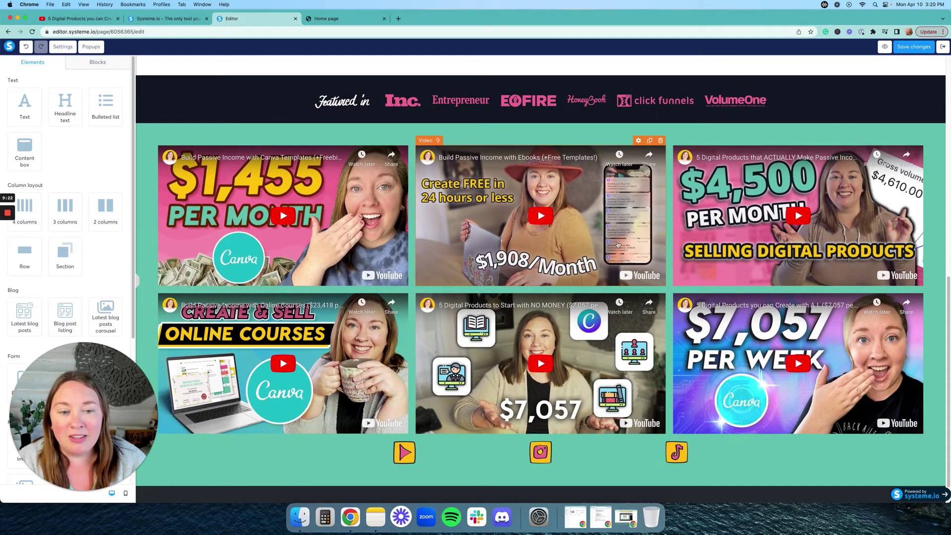
{"action": "scroll", "coordinate": [184, 262], "scroll_direction": "down", "scroll_amount": 1}
{"action": "left_click_drag", "start_coordinate": [65, 208], "coordinate": [386, 116]}
{"action": "scroll", "coordinate": [50, 303], "scroll_direction": "down", "scroll_amount": 4}
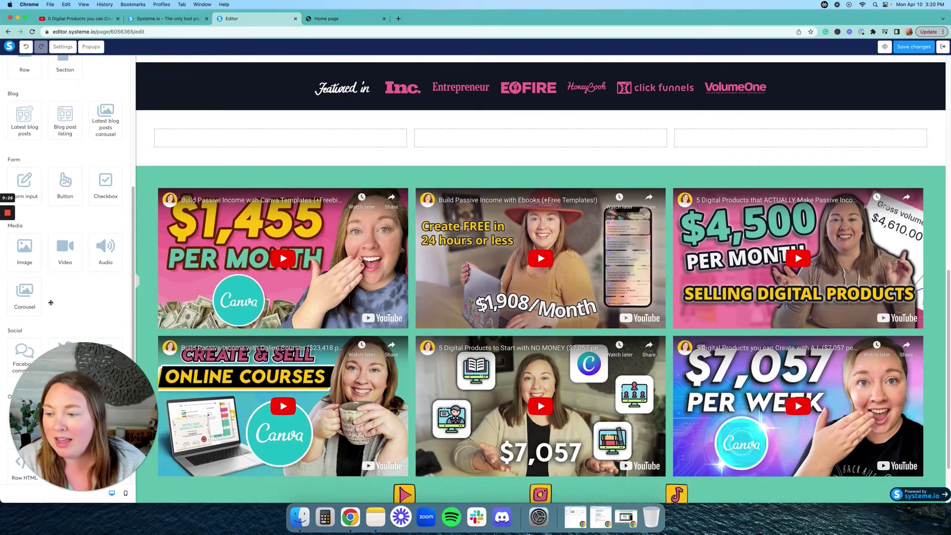
{"action": "left_click_drag", "start_coordinate": [67, 261], "coordinate": [287, 148]}
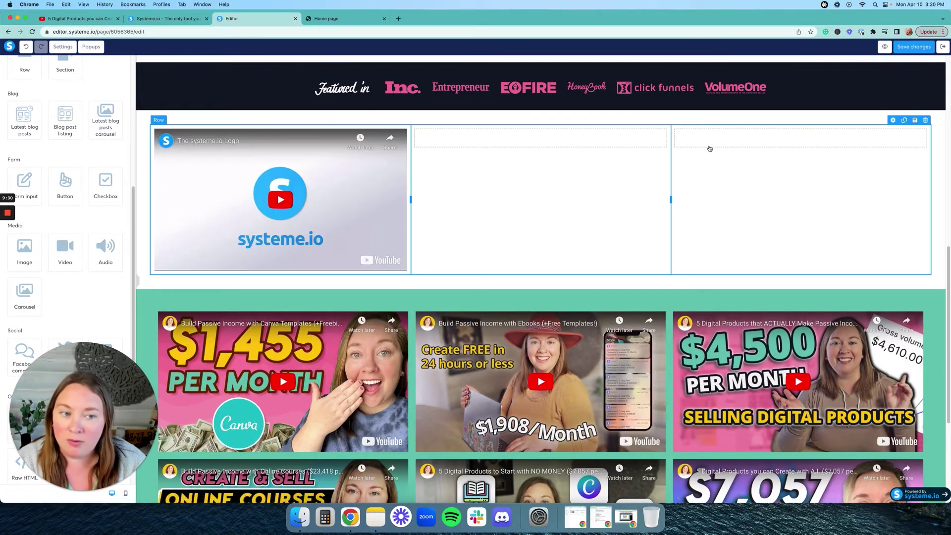
Check the new video's settings, keeping its type as Direct link.
{"action": "left_click", "coordinate": [320, 182]}
{"action": "left_click", "coordinate": [114, 94]}
{"action": "left_click", "coordinate": [114, 94]}
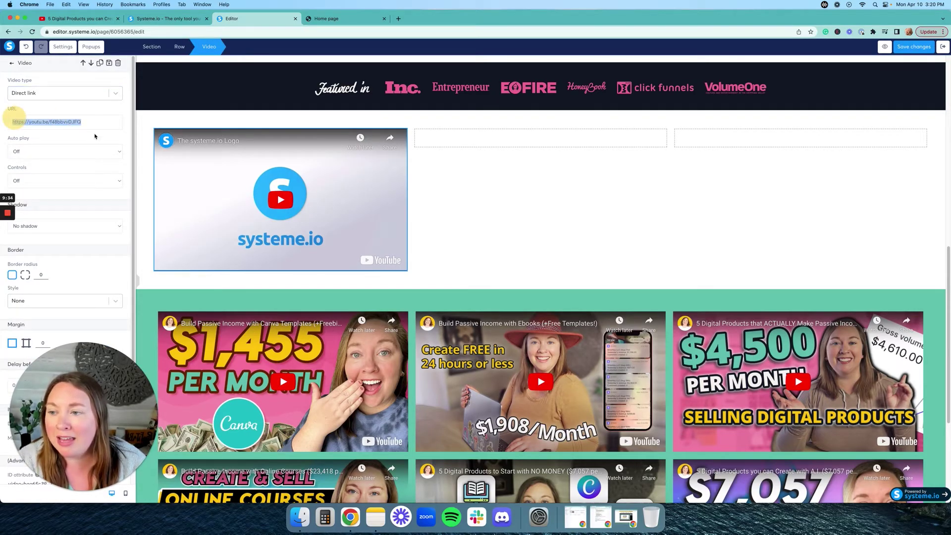
{"action": "key", "text": "Escape"}
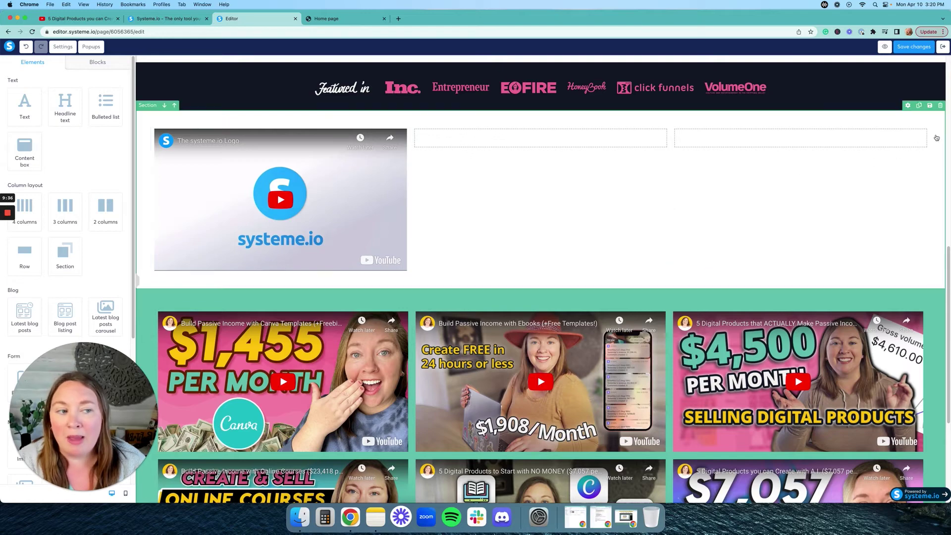
Delete the section holding the test video.
{"action": "left_click", "coordinate": [941, 106]}
{"action": "left_click", "coordinate": [540, 74]}
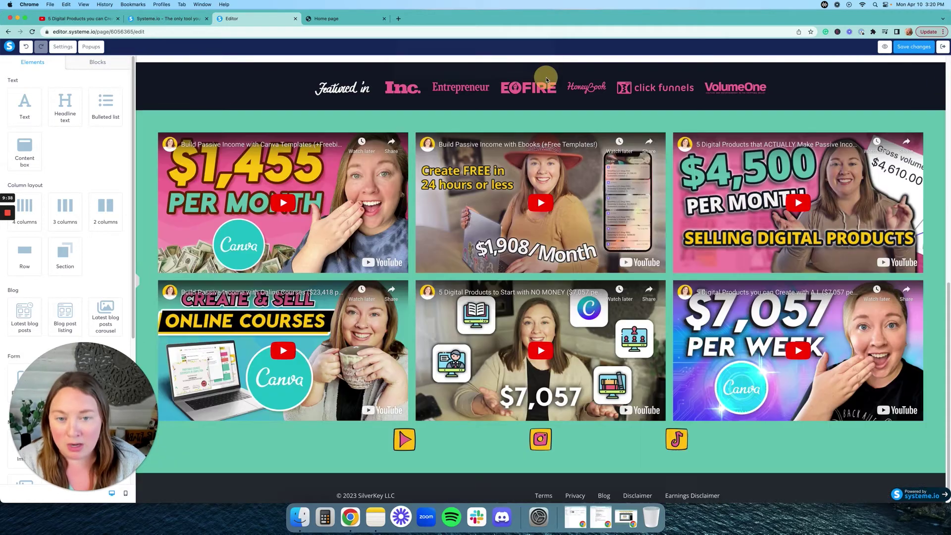
{"action": "scroll", "coordinate": [821, 294], "scroll_direction": "up", "scroll_amount": 10}
{"action": "scroll", "coordinate": [821, 294], "scroll_direction": "up", "scroll_amount": 2}
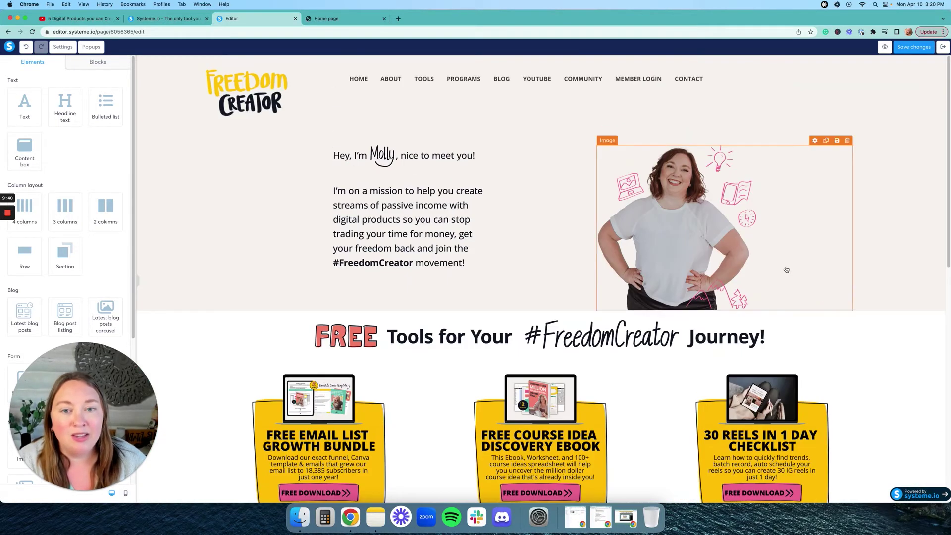
Leave the home page editor and open the About page for editing.
{"action": "left_click", "coordinate": [943, 47]}
{"action": "left_click", "coordinate": [492, 180]}
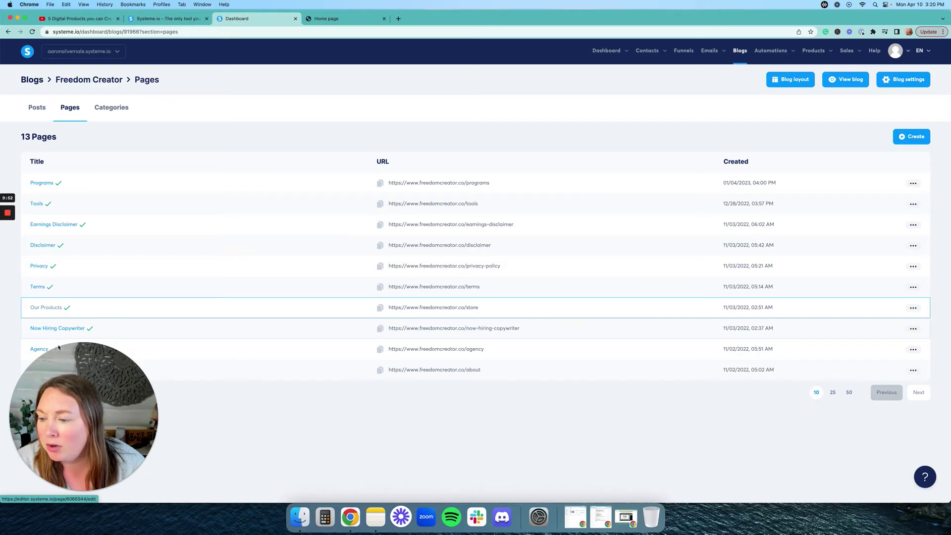
{"action": "left_click_drag", "start_coordinate": [68, 412], "coordinate": [158, 412]}
{"action": "left_click", "coordinate": [40, 373]}
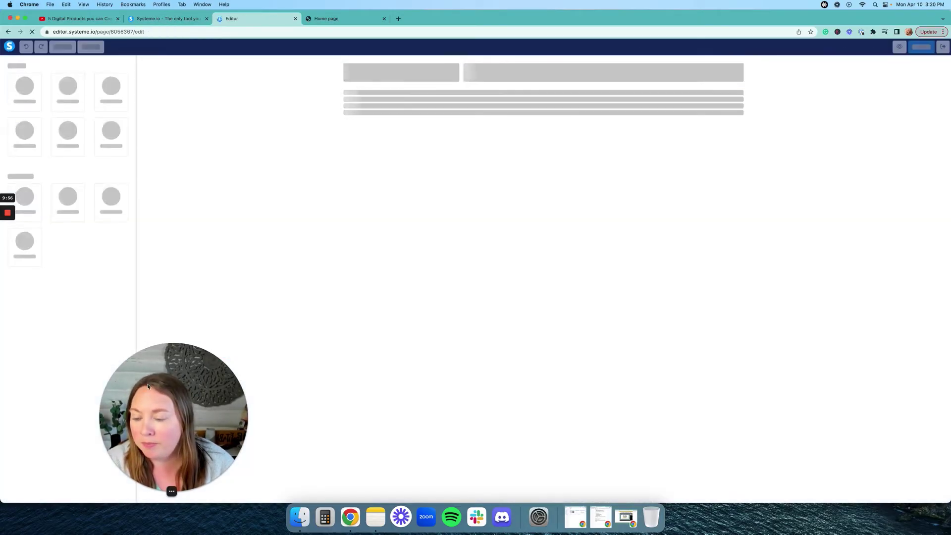
Review the About page, then exit it and open the blog layout.
{"action": "left_click_drag", "start_coordinate": [198, 388], "coordinate": [121, 384]}
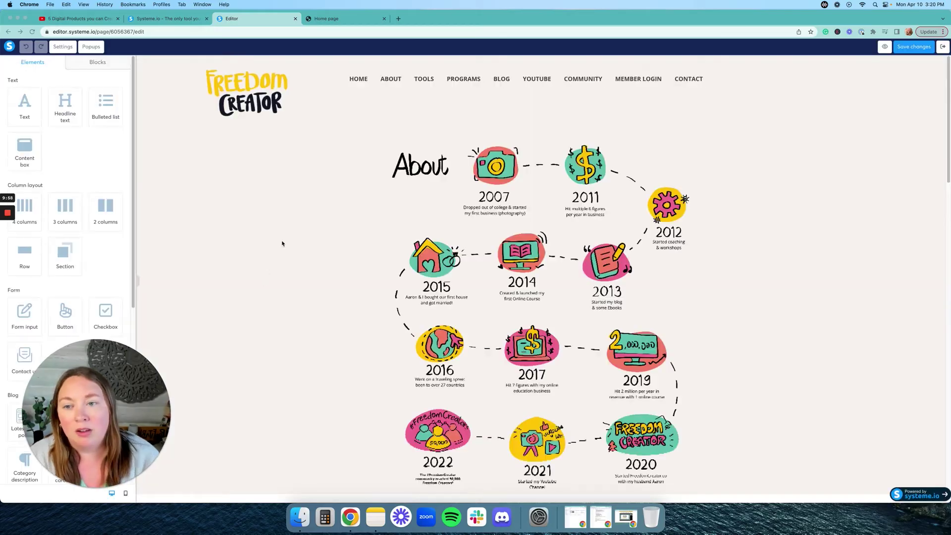
{"action": "left_click", "coordinate": [743, 218]}
{"action": "scroll", "coordinate": [658, 229], "scroll_direction": "down", "scroll_amount": 5}
{"action": "scroll", "coordinate": [658, 229], "scroll_direction": "down", "scroll_amount": 3}
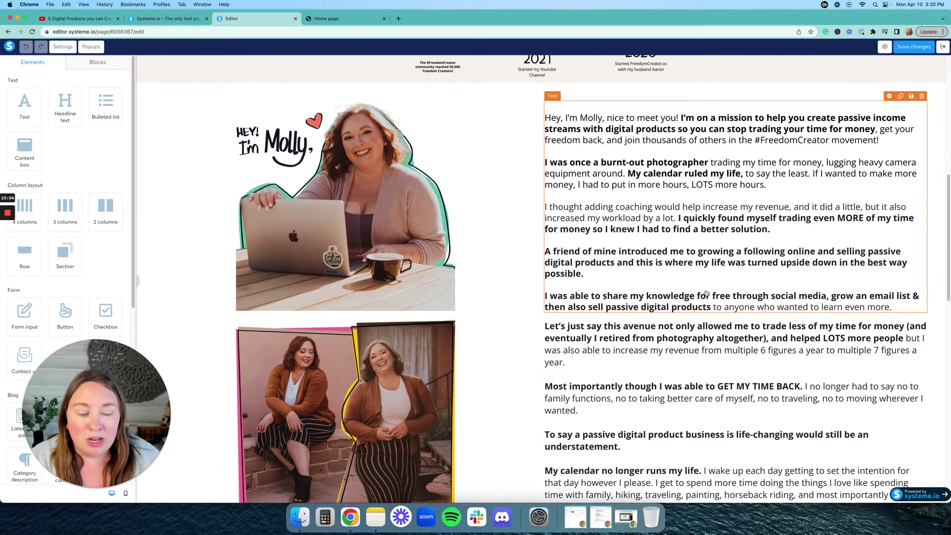
{"action": "scroll", "coordinate": [753, 298], "scroll_direction": "down", "scroll_amount": 5}
{"action": "scroll", "coordinate": [756, 292], "scroll_direction": "down", "scroll_amount": 3}
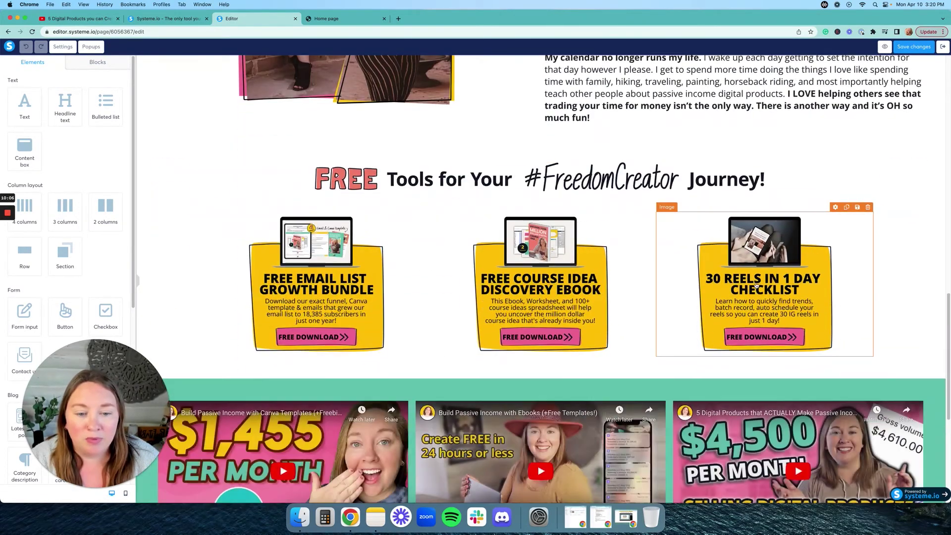
{"action": "scroll", "coordinate": [677, 277], "scroll_direction": "down", "scroll_amount": 5}
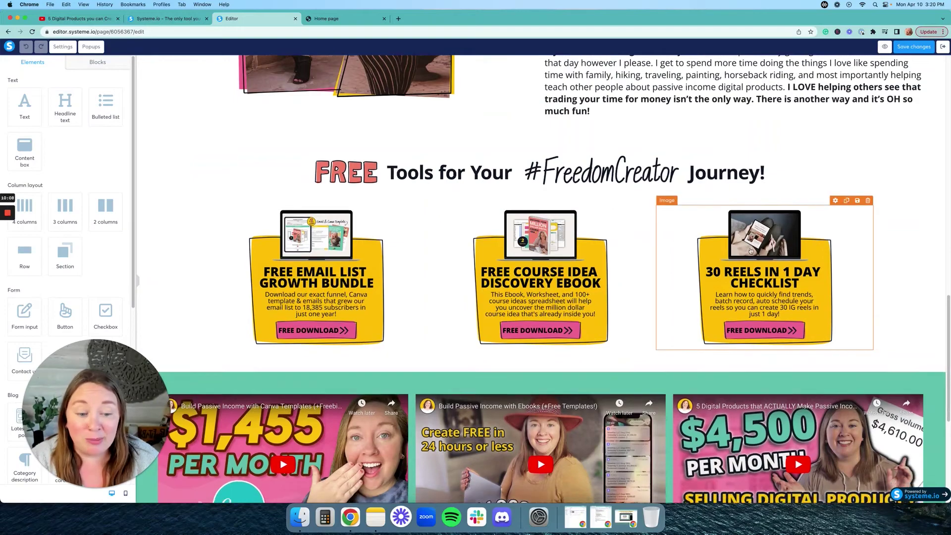
{"action": "scroll", "coordinate": [686, 280], "scroll_direction": "up", "scroll_amount": 20}
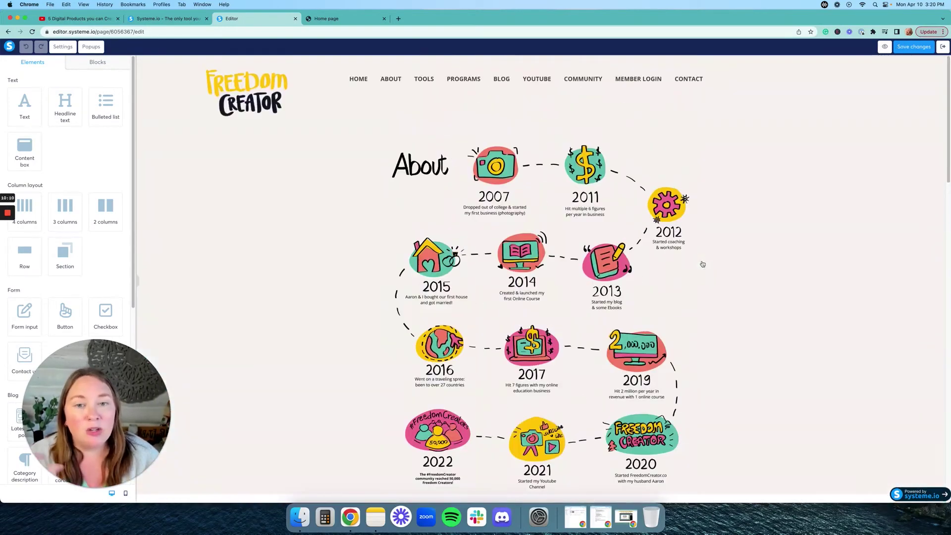
{"action": "left_click", "coordinate": [945, 49]}
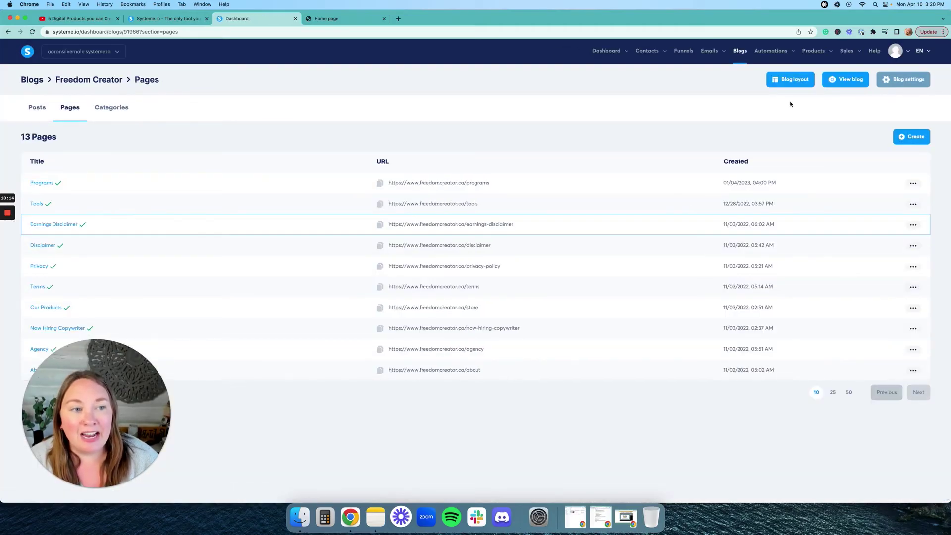
{"action": "left_click", "coordinate": [792, 81]}
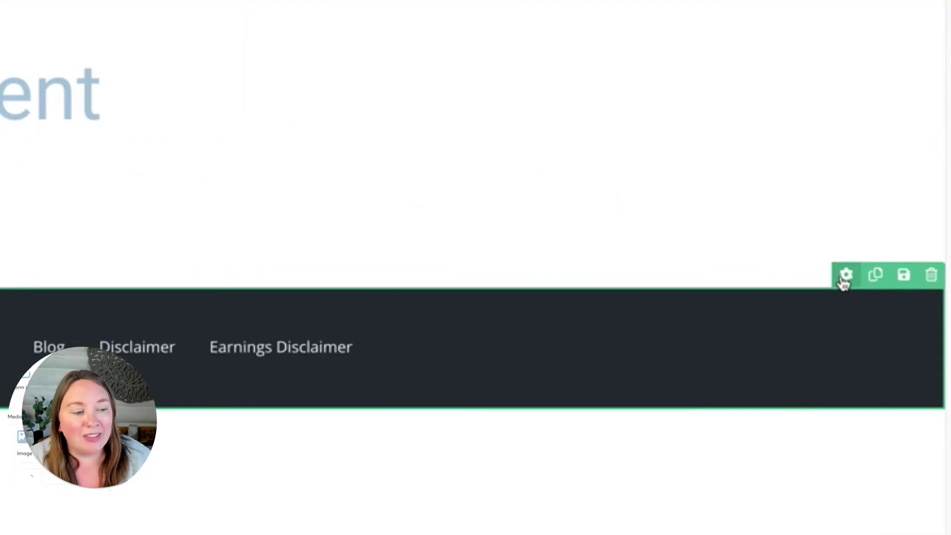
Save the footer section as a new reusable block named 'footer'.
{"action": "left_click", "coordinate": [908, 270]}
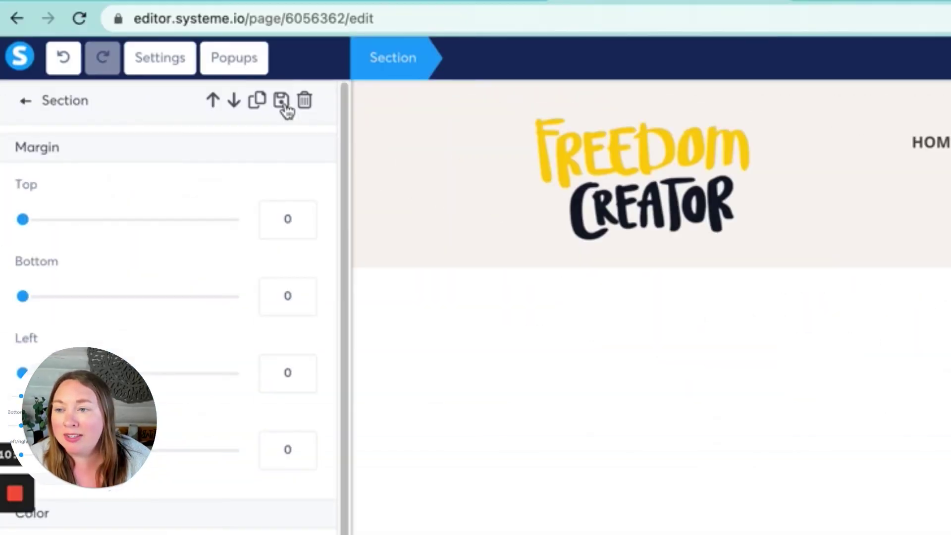
{"action": "left_click", "coordinate": [283, 103]}
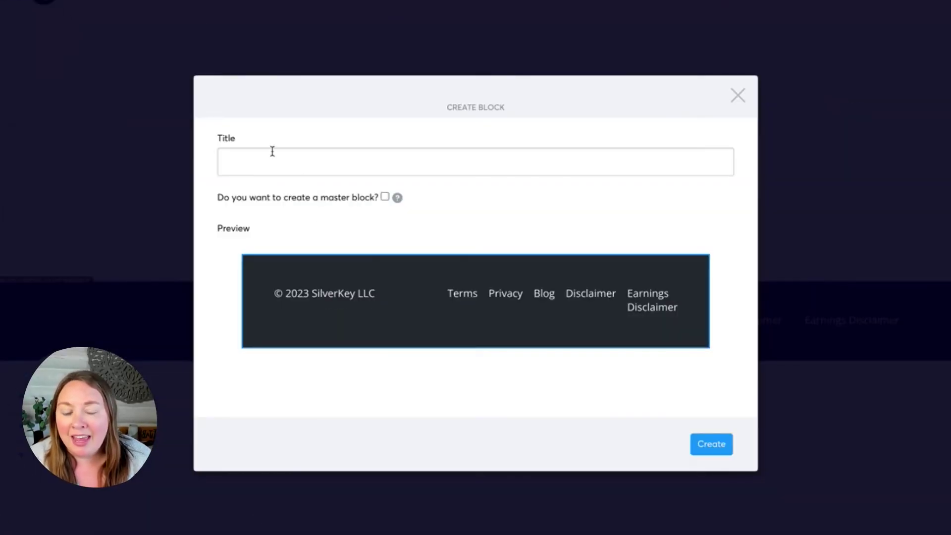
{"action": "left_click", "coordinate": [258, 161]}
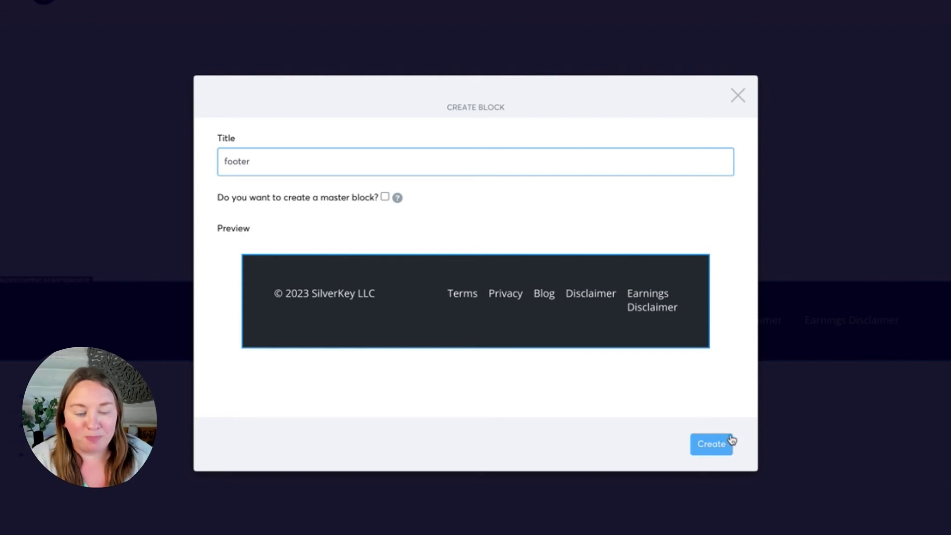
{"action": "left_click", "coordinate": [733, 102]}
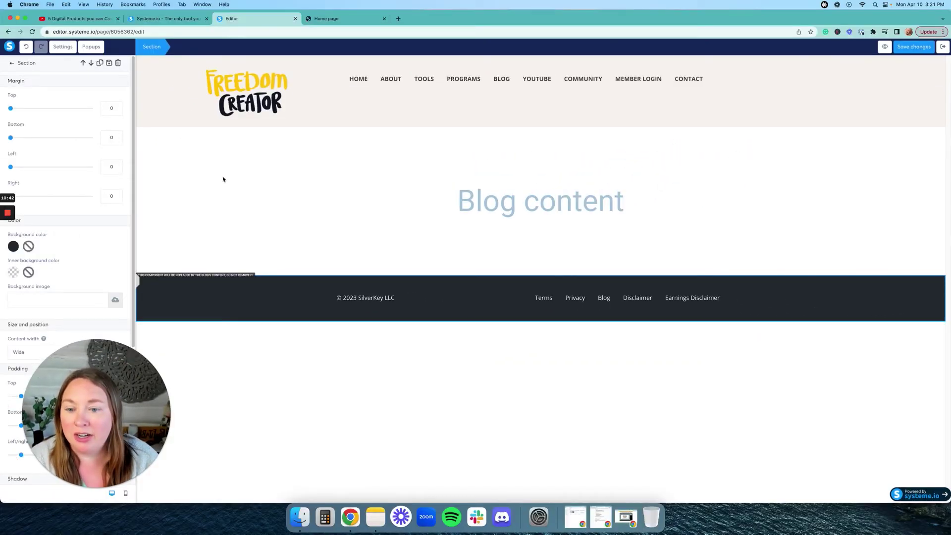
{"action": "left_click", "coordinate": [11, 63]}
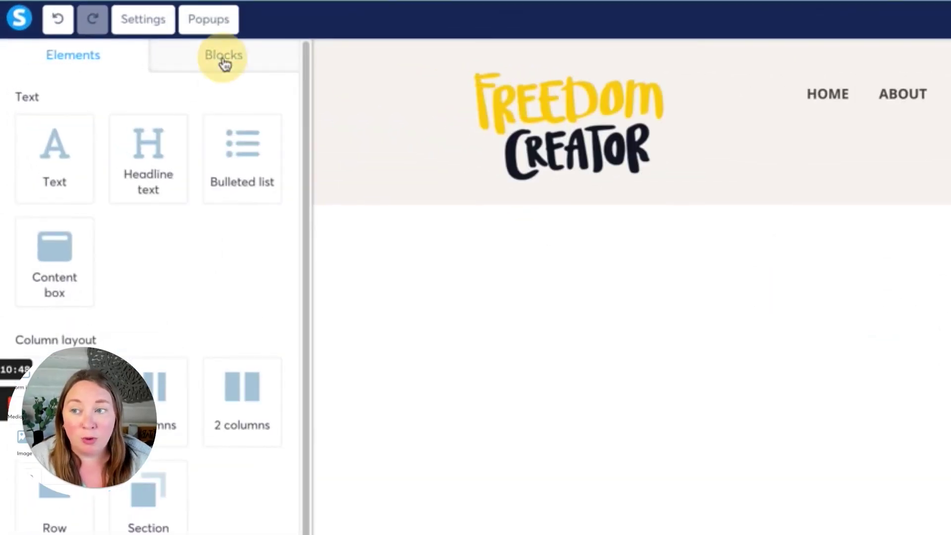
Switch the left panel from Elements to the Blocks library.
{"action": "left_click", "coordinate": [224, 59]}
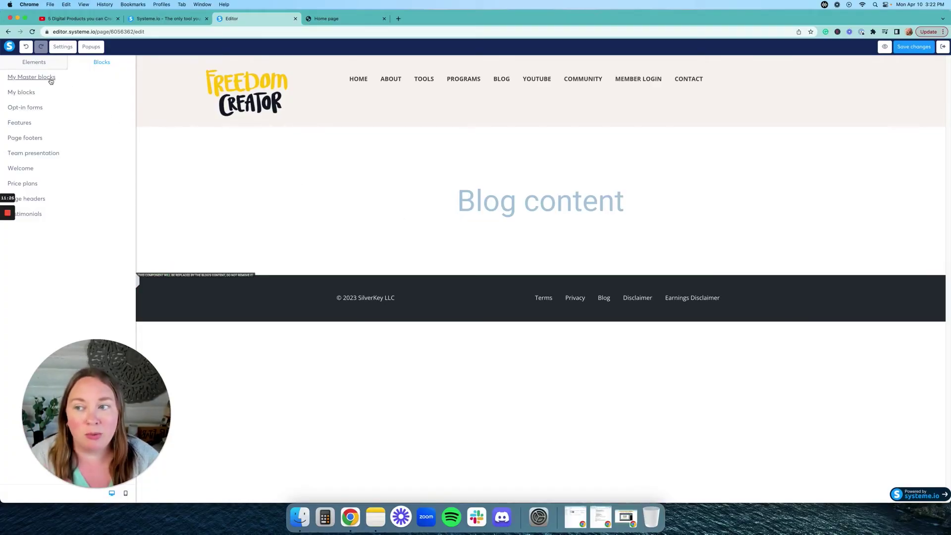
Drop the Freedom Creator Footer master block onto the page as a test, then remove it.
{"action": "left_click", "coordinate": [50, 82]}
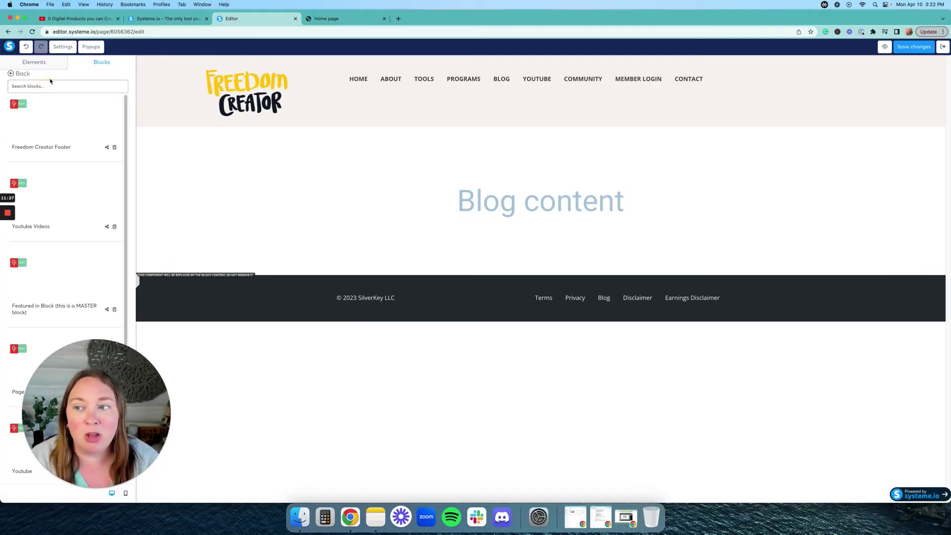
{"action": "left_click_drag", "start_coordinate": [59, 119], "coordinate": [407, 278]}
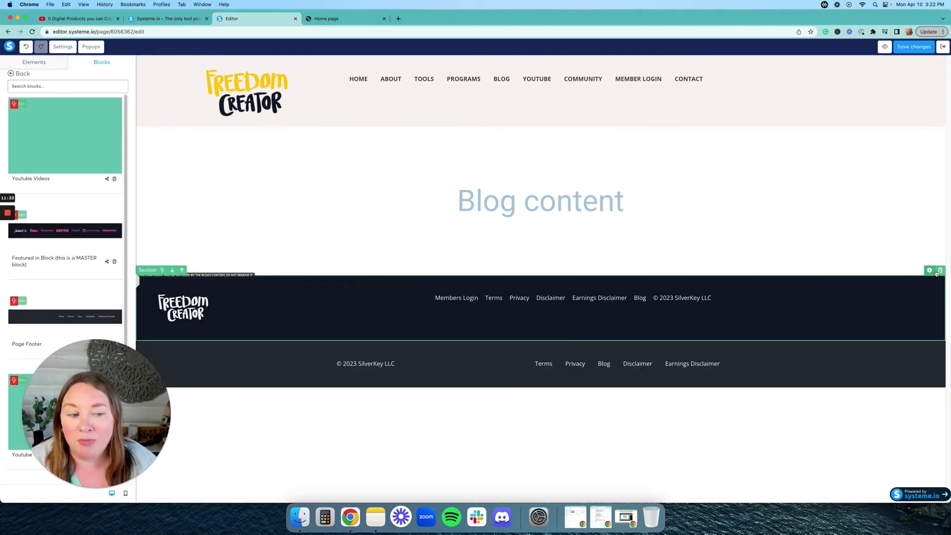
{"action": "left_click", "coordinate": [540, 82]}
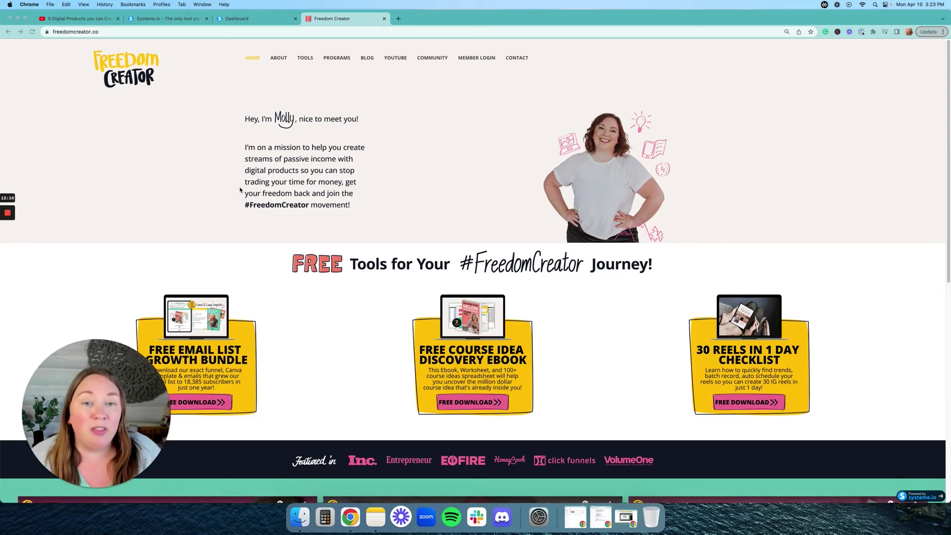
Scroll through the live freedomcreator.co home page, then go to its ABOUT page.
{"action": "scroll", "coordinate": [180, 163], "scroll_direction": "down", "scroll_amount": 6}
{"action": "scroll", "coordinate": [339, 165], "scroll_direction": "up", "scroll_amount": 6}
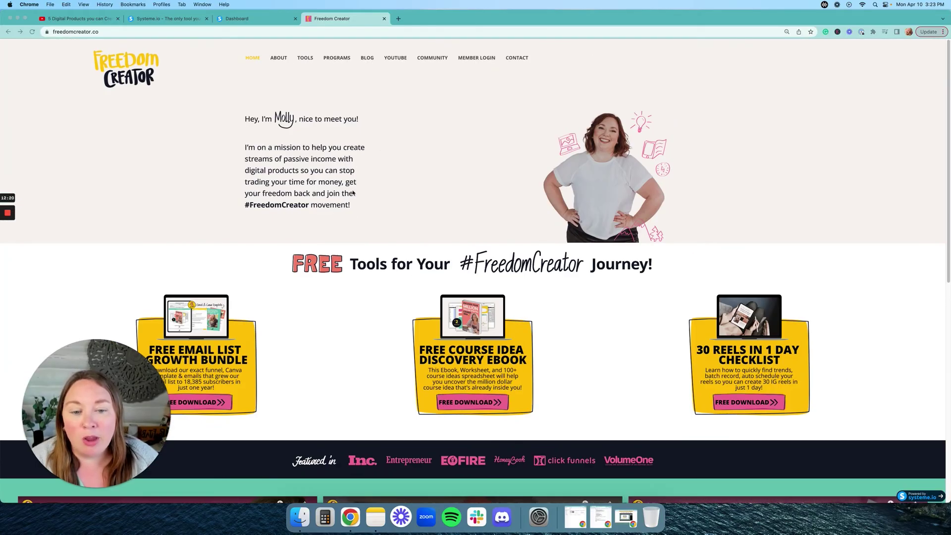
{"action": "scroll", "coordinate": [354, 223], "scroll_direction": "down", "scroll_amount": 1}
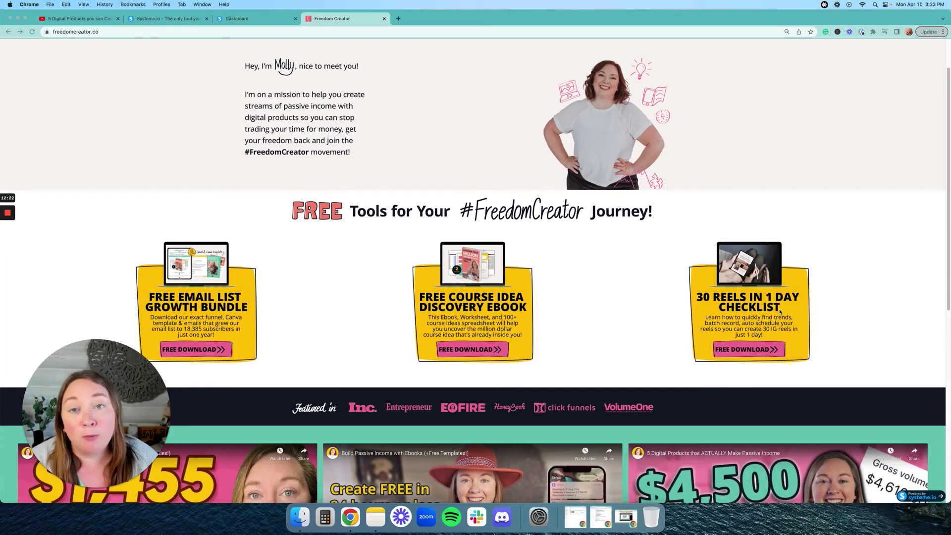
{"action": "scroll", "coordinate": [327, 316], "scroll_direction": "down", "scroll_amount": 1}
{"action": "scroll", "coordinate": [326, 316], "scroll_direction": "down", "scroll_amount": 1}
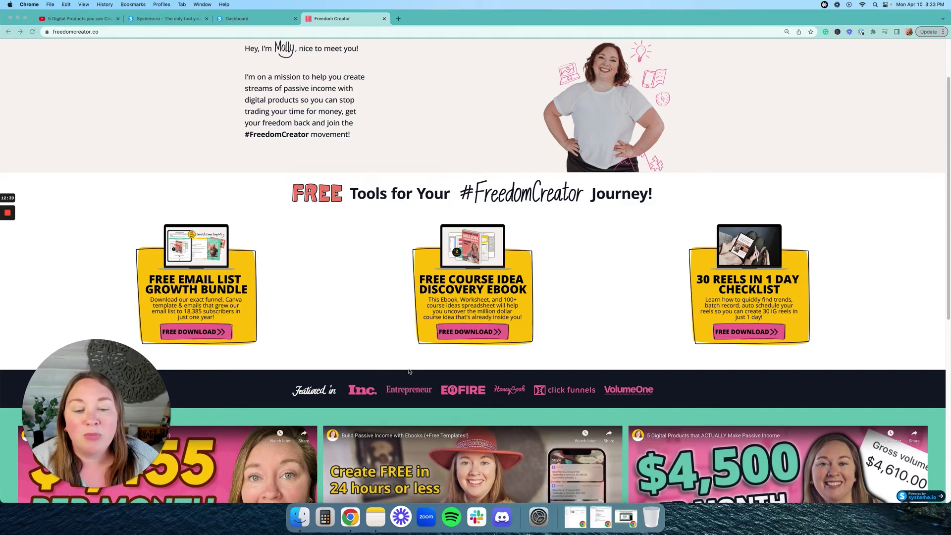
{"action": "left_click", "coordinate": [592, 330]}
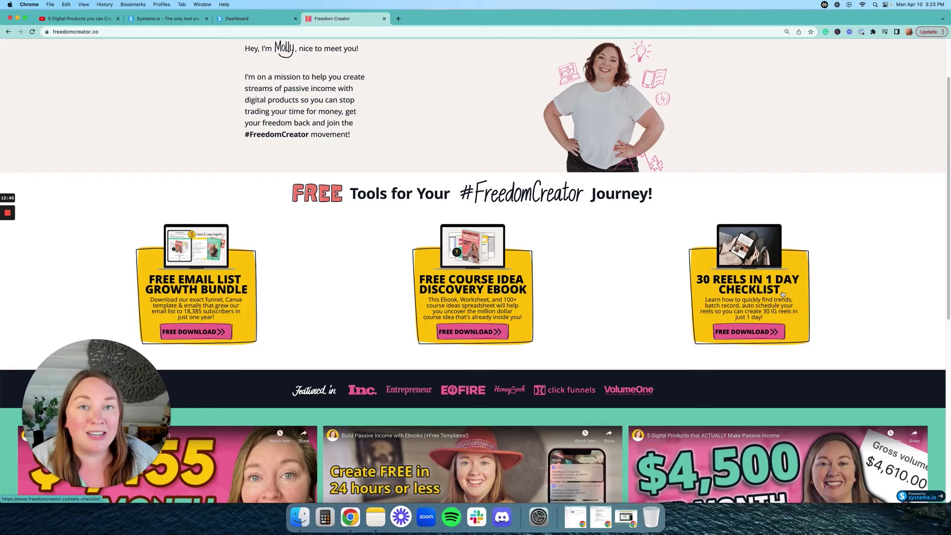
{"action": "scroll", "coordinate": [783, 294], "scroll_direction": "down", "scroll_amount": 7}
{"action": "scroll", "coordinate": [433, 157], "scroll_direction": "up", "scroll_amount": 8}
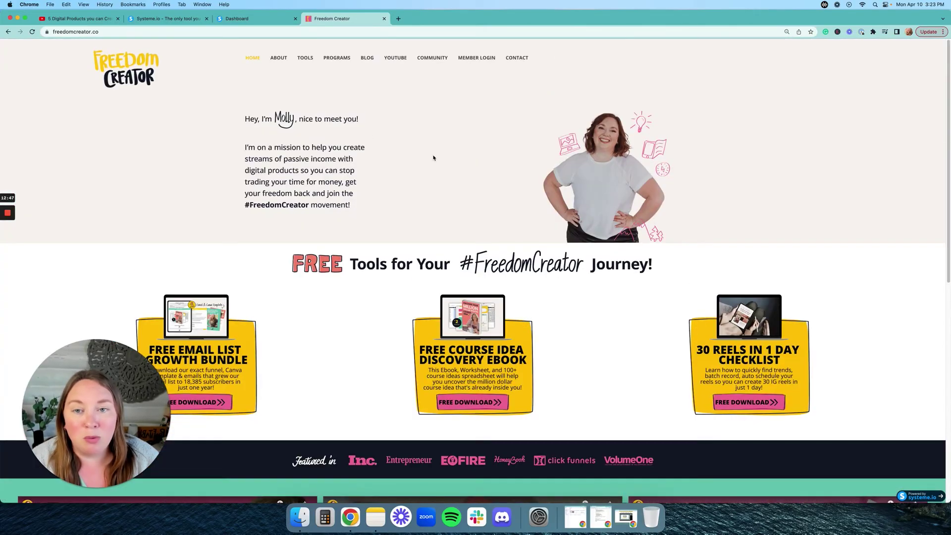
{"action": "left_click", "coordinate": [280, 58]}
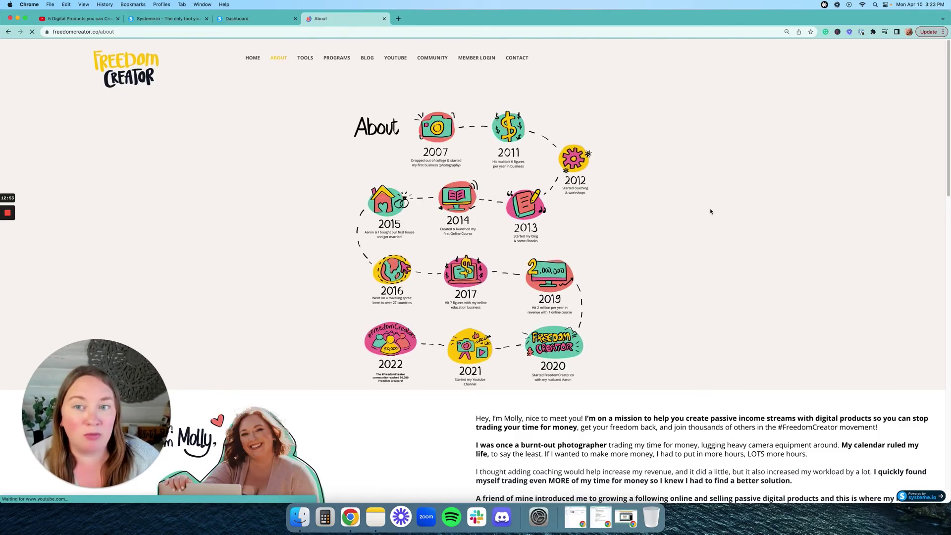
Scroll through the About page's milestone timeline and introduction, clear a stray text selection, then go to Tools.
{"action": "scroll", "coordinate": [645, 173], "scroll_direction": "down", "scroll_amount": 1}
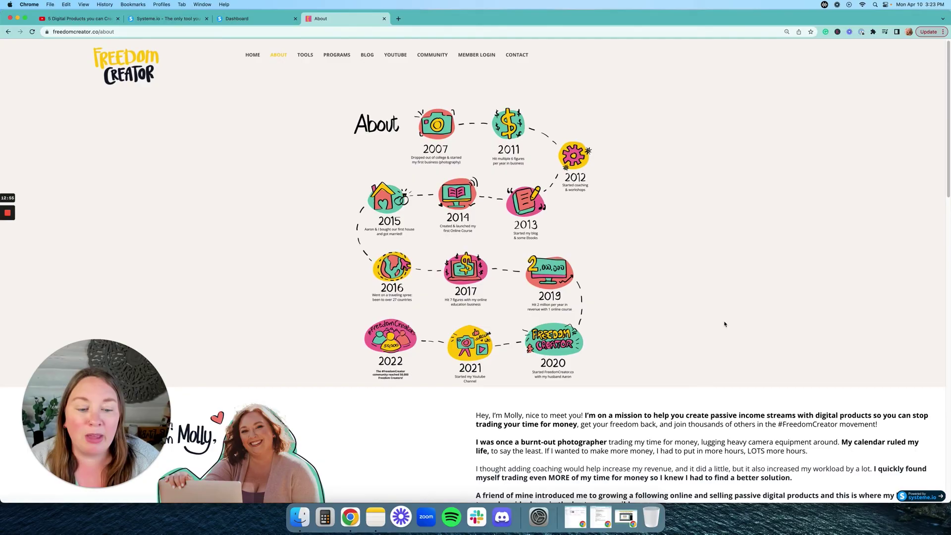
{"action": "scroll", "coordinate": [723, 325], "scroll_direction": "down", "scroll_amount": 10}
{"action": "left_click_drag", "start_coordinate": [590, 130], "coordinate": [741, 347]}
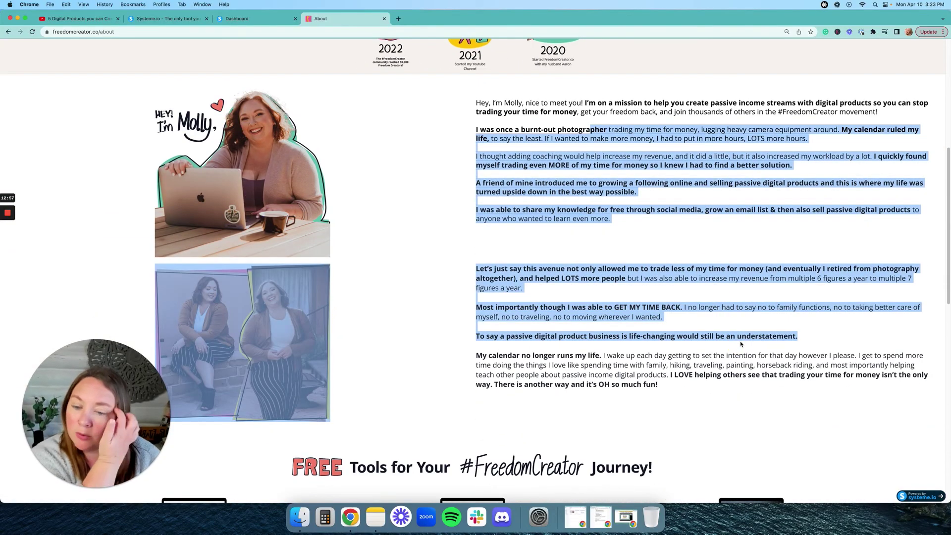
{"action": "left_click", "coordinate": [741, 344]}
{"action": "scroll", "coordinate": [397, 318], "scroll_direction": "down", "scroll_amount": 13}
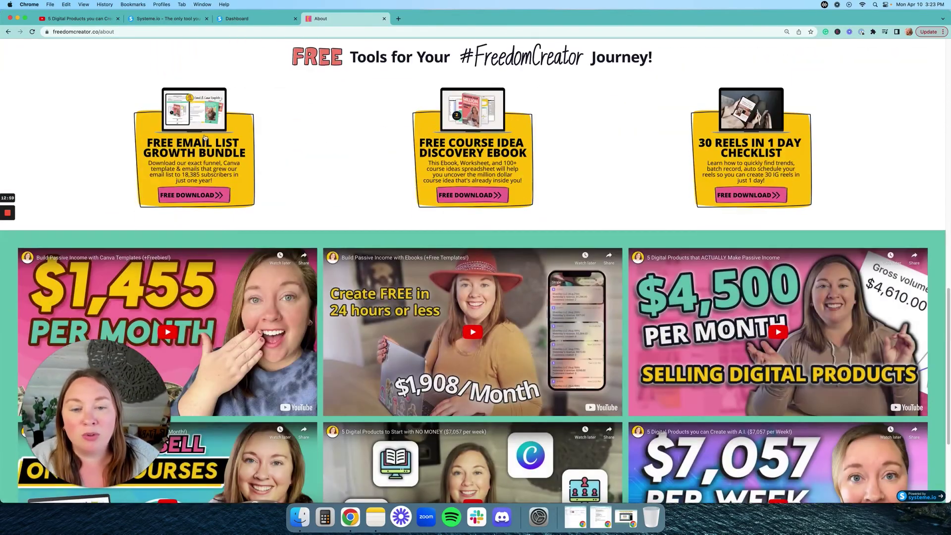
{"action": "scroll", "coordinate": [493, 80], "scroll_direction": "up", "scroll_amount": 2}
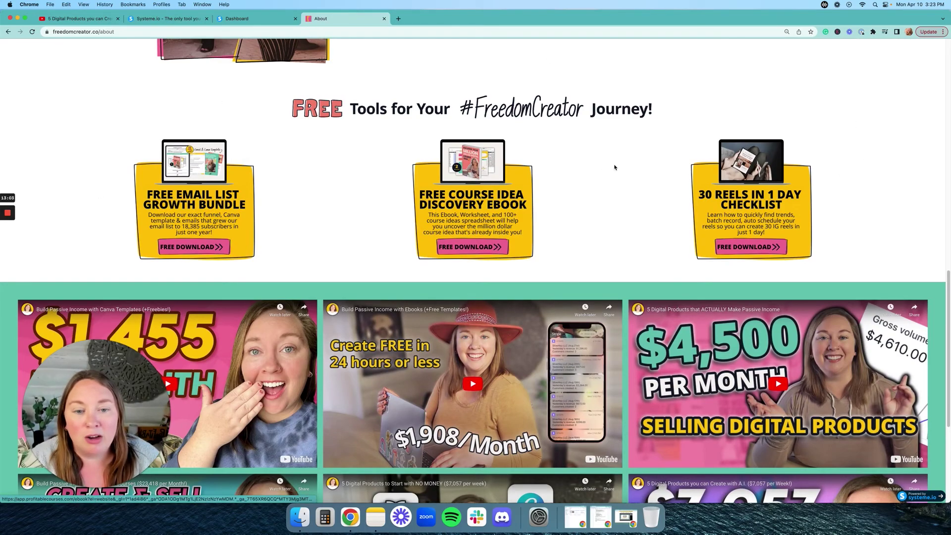
{"action": "scroll", "coordinate": [391, 258], "scroll_direction": "down", "scroll_amount": 7}
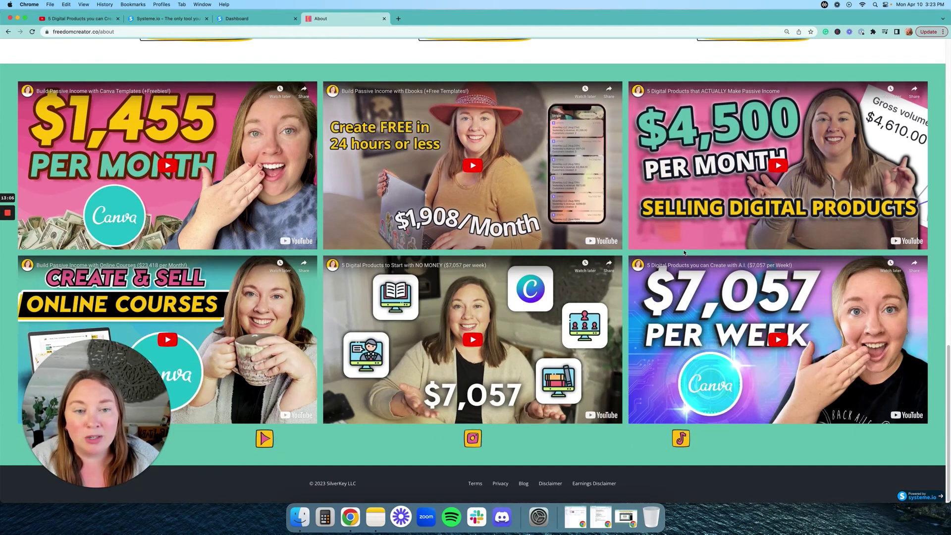
{"action": "scroll", "coordinate": [335, 164], "scroll_direction": "up", "scroll_amount": 18}
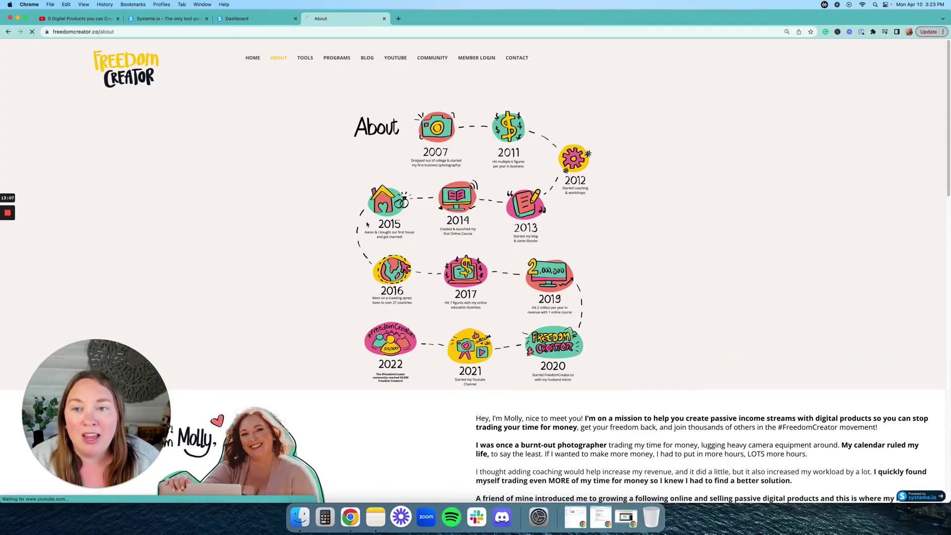
{"action": "left_click", "coordinate": [305, 58]}
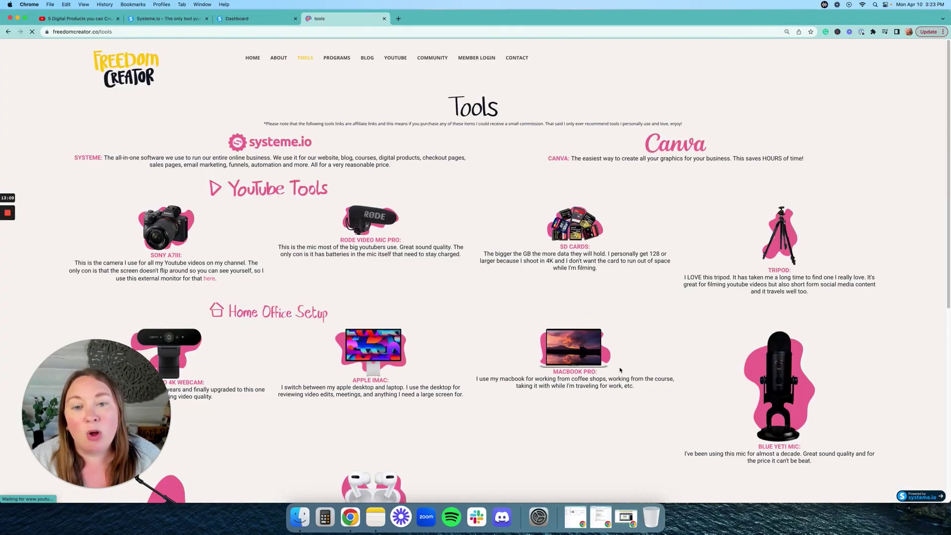
Scroll through the live Tools page, then switch to the Programs page and scroll through it.
{"action": "scroll", "coordinate": [932, 303], "scroll_direction": "down", "scroll_amount": 10}
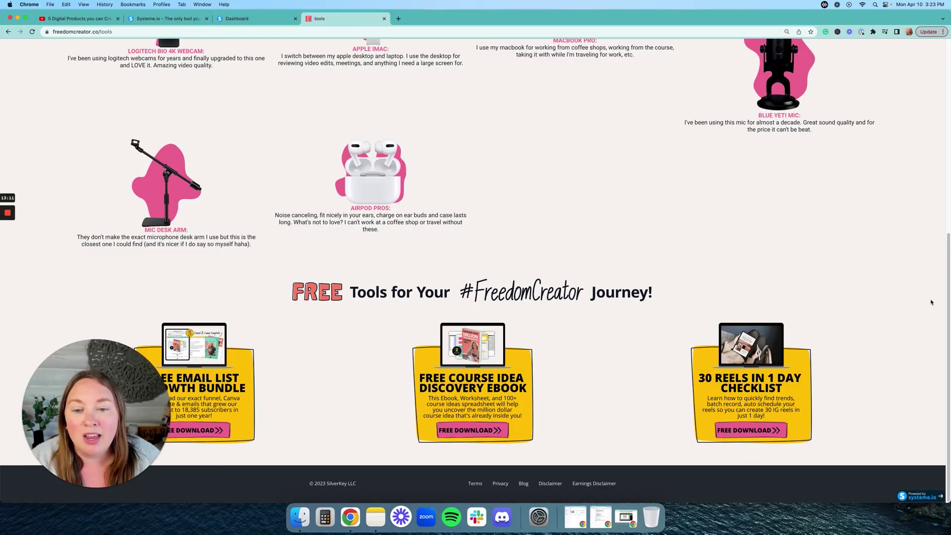
{"action": "scroll", "coordinate": [741, 369], "scroll_direction": "up", "scroll_amount": 10}
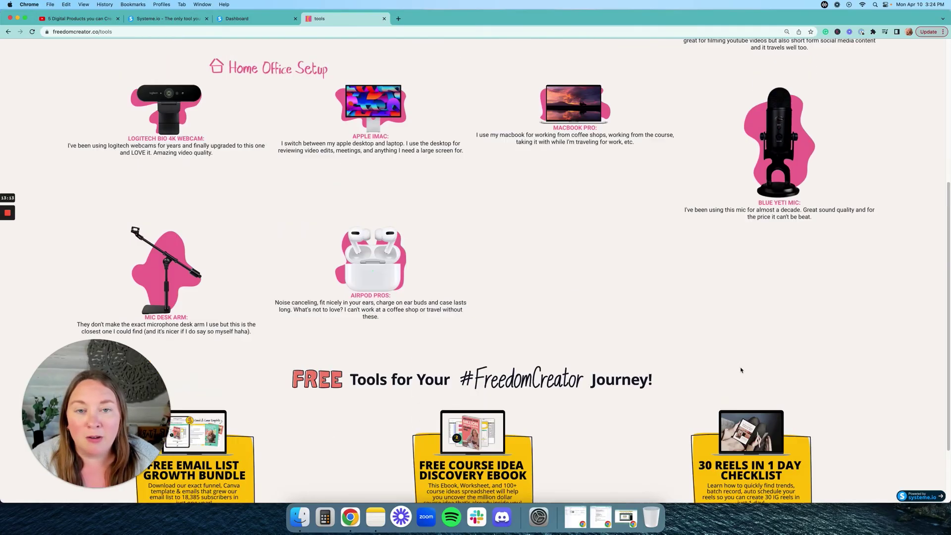
{"action": "left_click", "coordinate": [332, 59]}
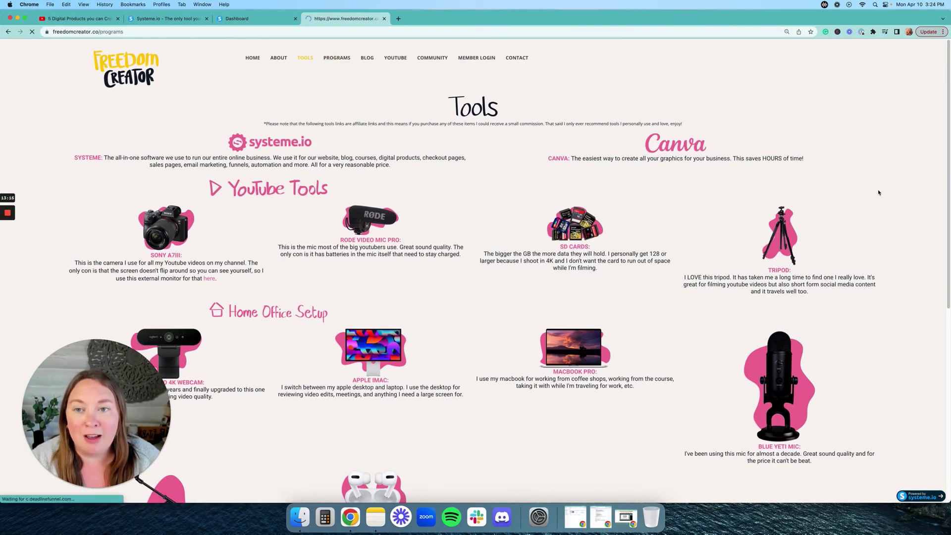
{"action": "scroll", "coordinate": [863, 258], "scroll_direction": "down", "scroll_amount": 2}
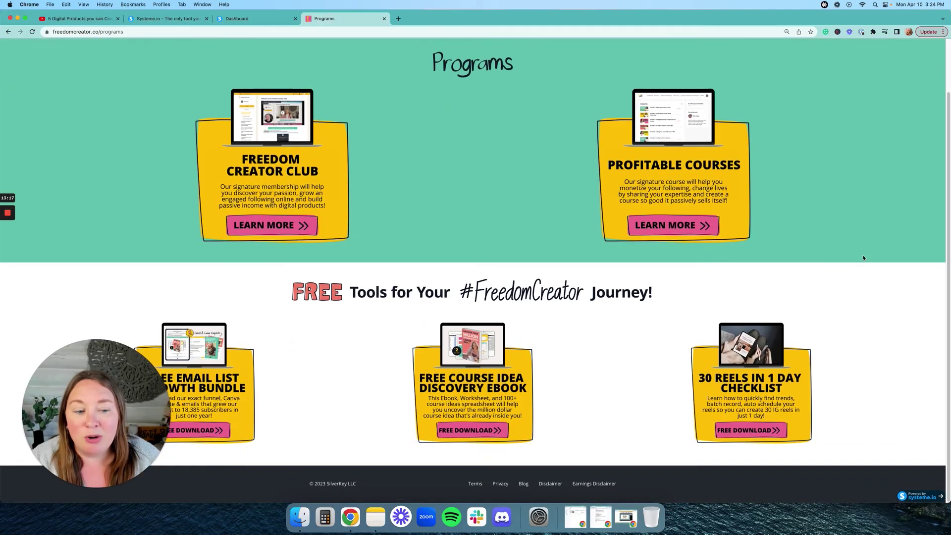
{"action": "scroll", "coordinate": [609, 302], "scroll_direction": "up", "scroll_amount": 2}
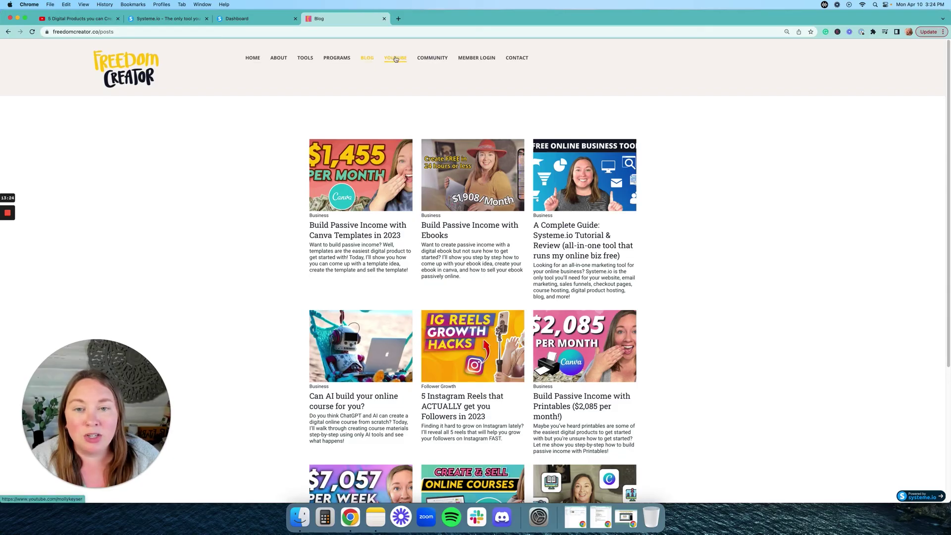
Open the member login page in a new tab, close it, then return home via the Freedom Creator logo.
{"action": "left_click", "coordinate": [486, 62]}
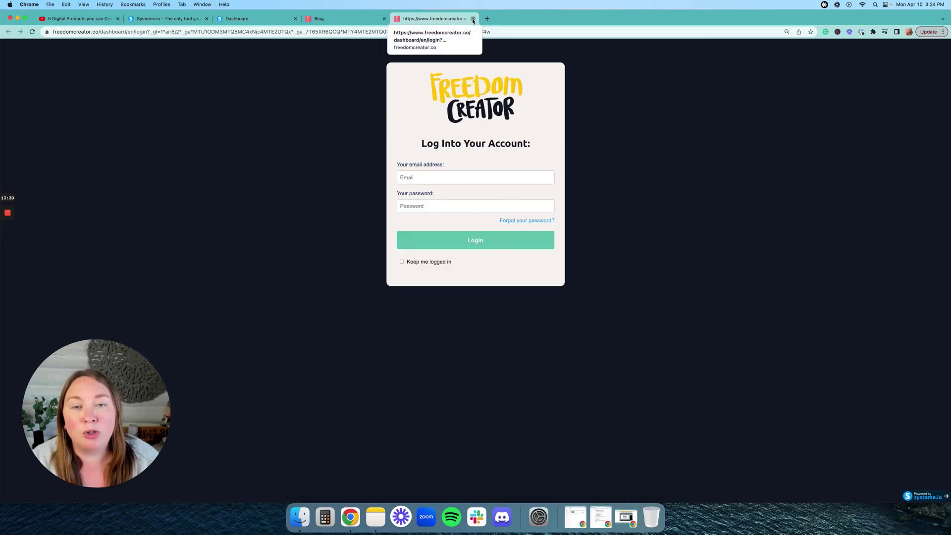
{"action": "left_click", "coordinate": [474, 19]}
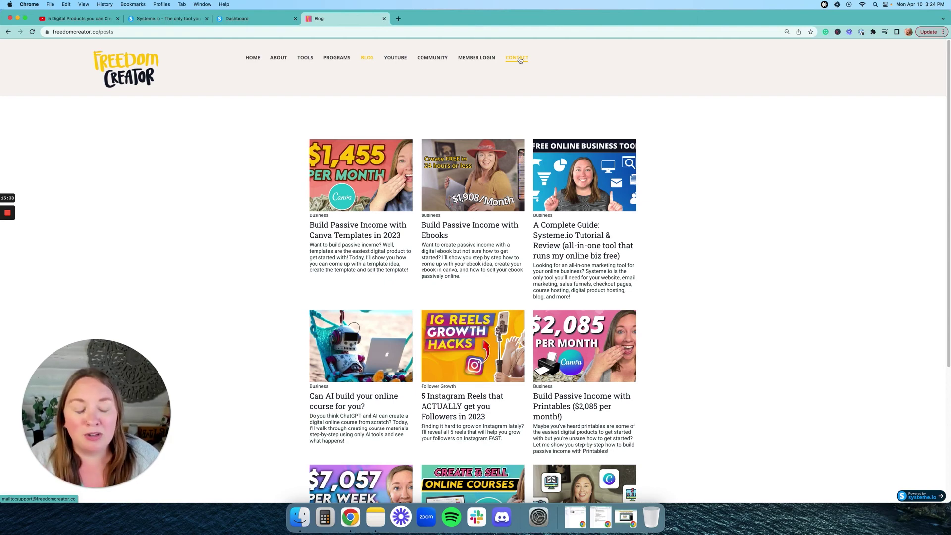
{"action": "scroll", "coordinate": [763, 211], "scroll_direction": "down", "scroll_amount": 15}
{"action": "scroll", "coordinate": [763, 211], "scroll_direction": "up", "scroll_amount": 15}
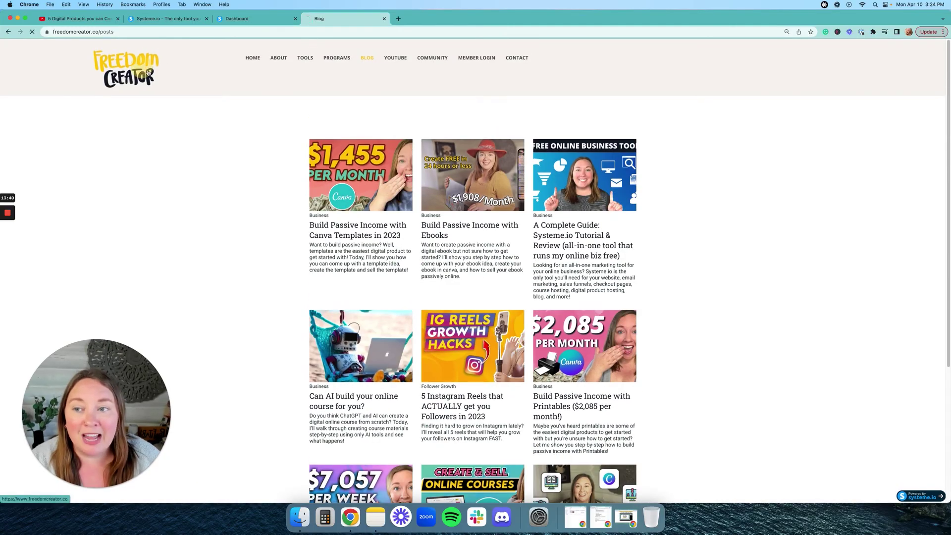
{"action": "left_click", "coordinate": [583, 236]}
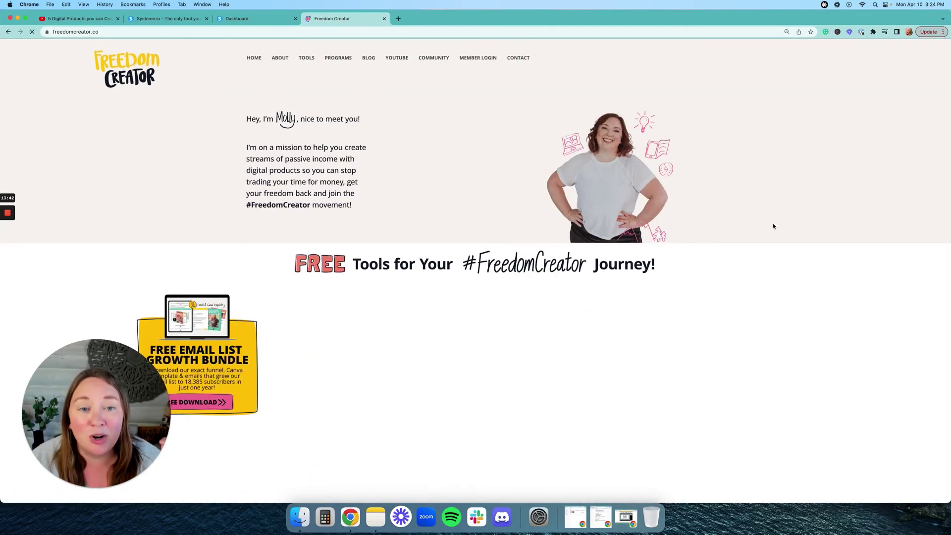